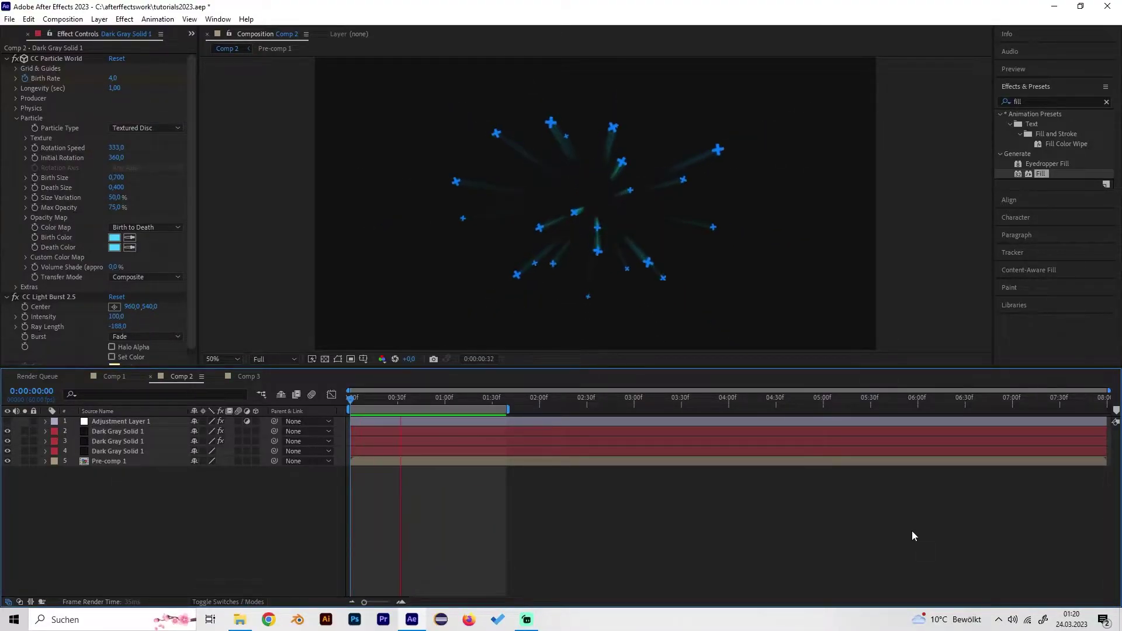
Create Comp 4 and add a full-frame dark gray solid layer to it
key(ctrl+n)
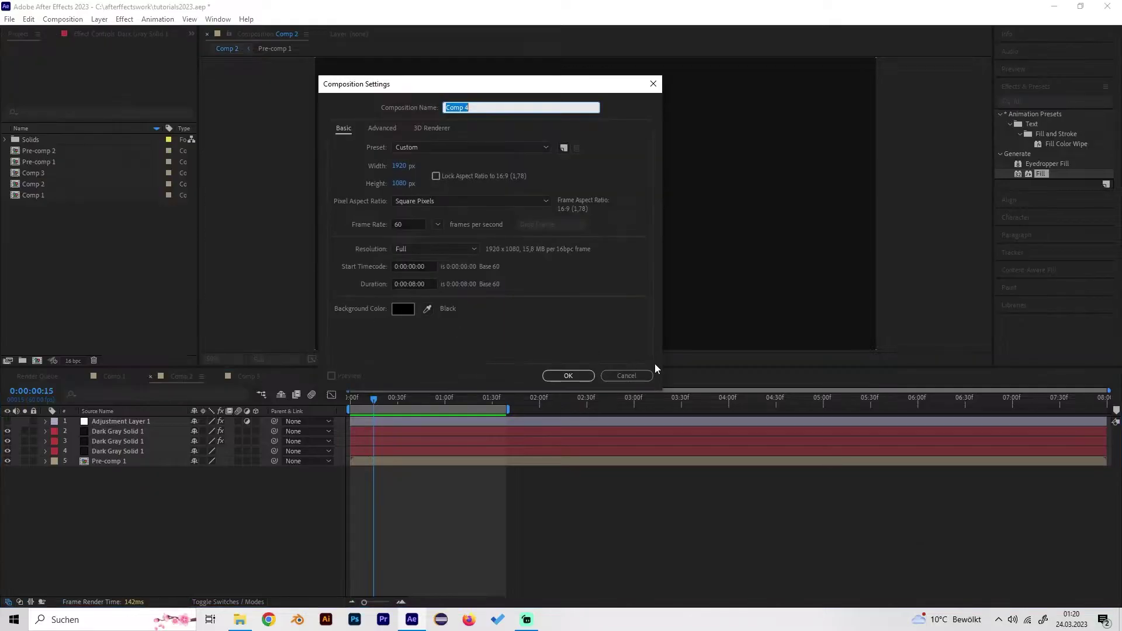
click(568, 375)
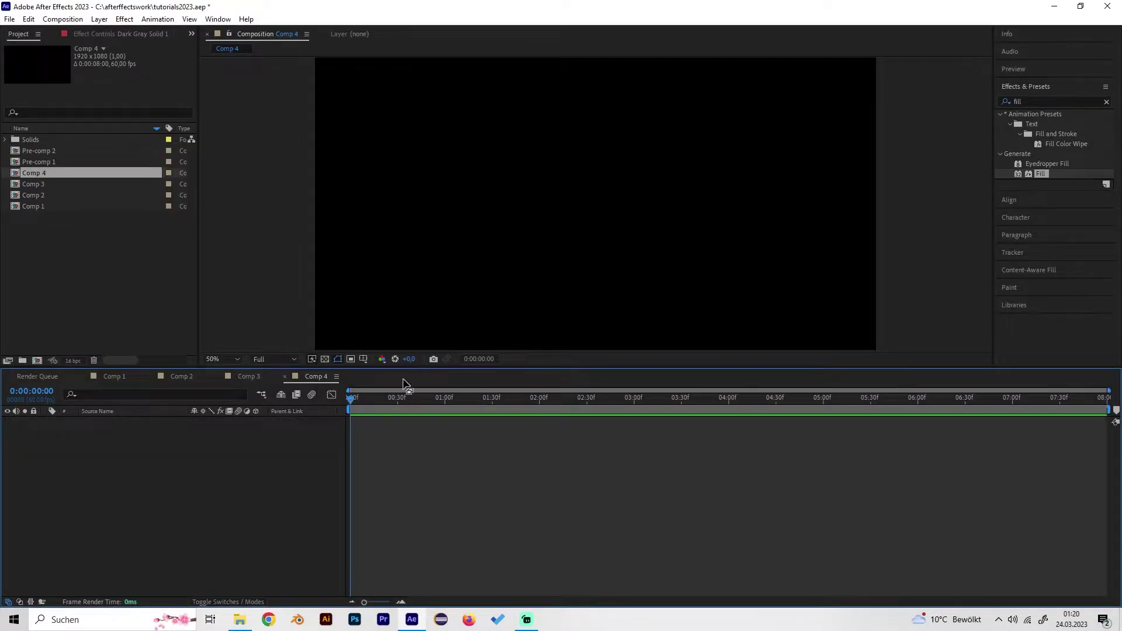
right_click(205, 451)
mouse_move(219, 458)
click(422, 489)
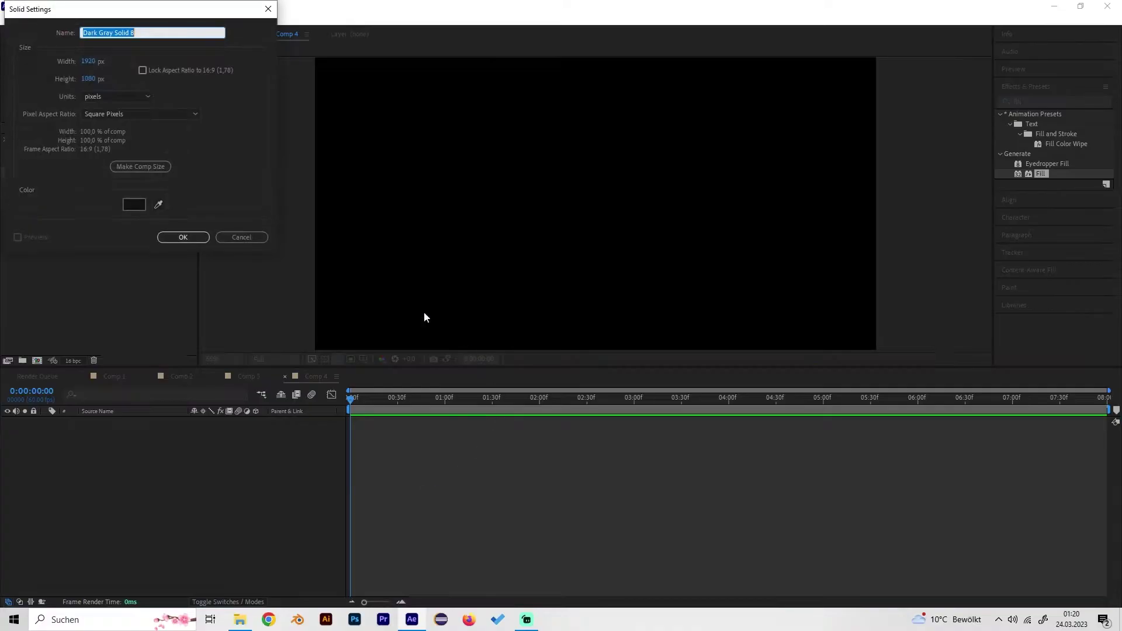
click(183, 237)
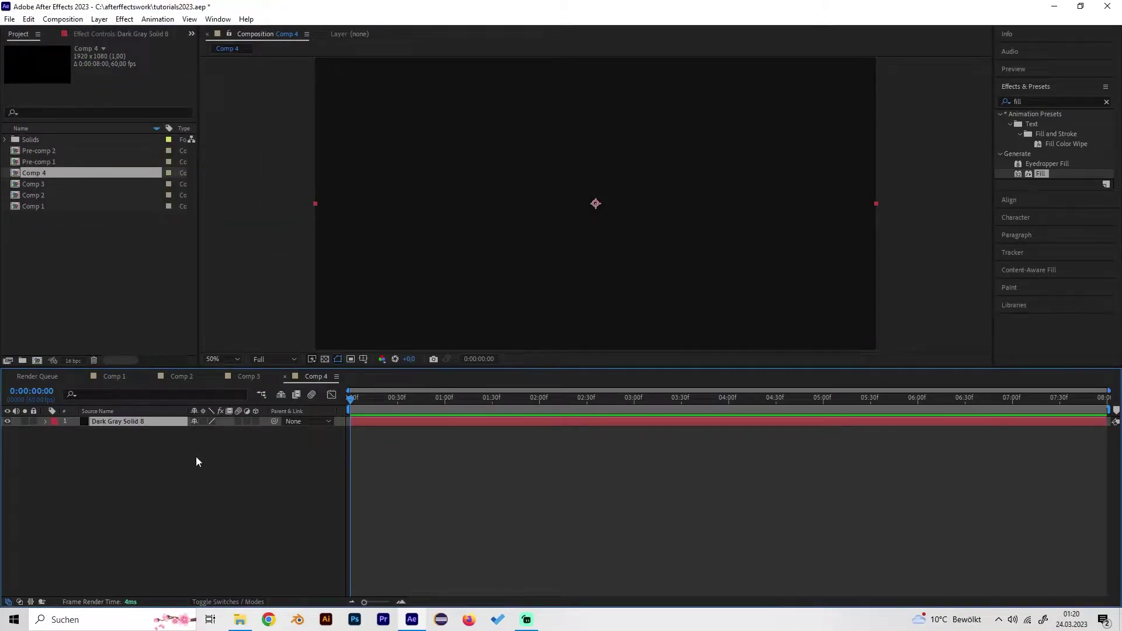
Preview the blue particle burst in Comp 2, then return to Comp 4
click(247, 378)
click(186, 377)
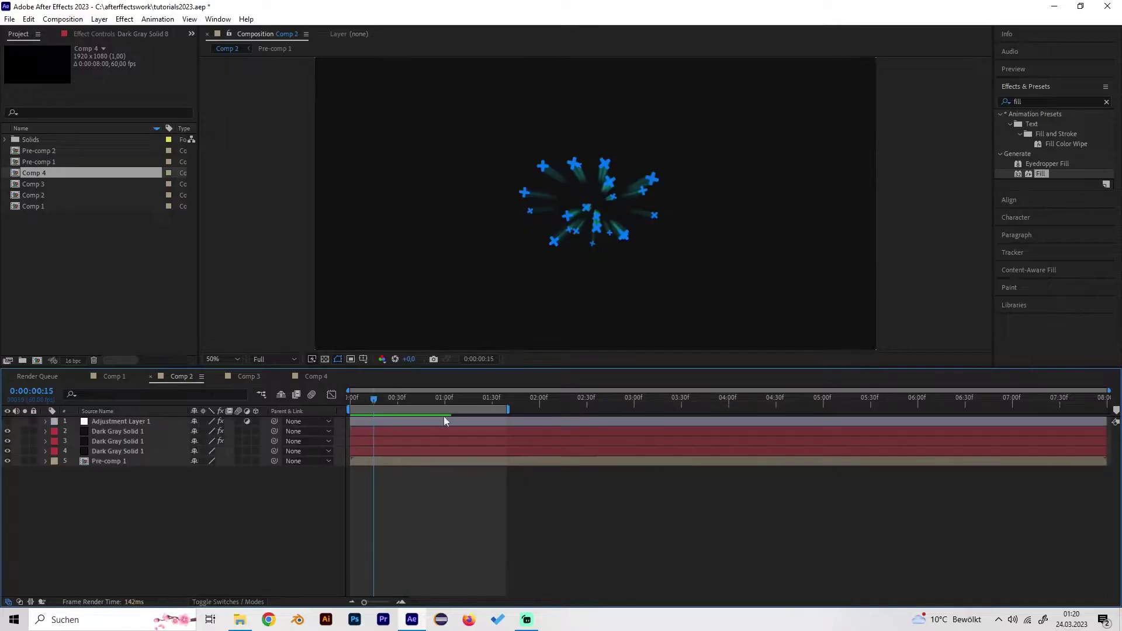
click(391, 401)
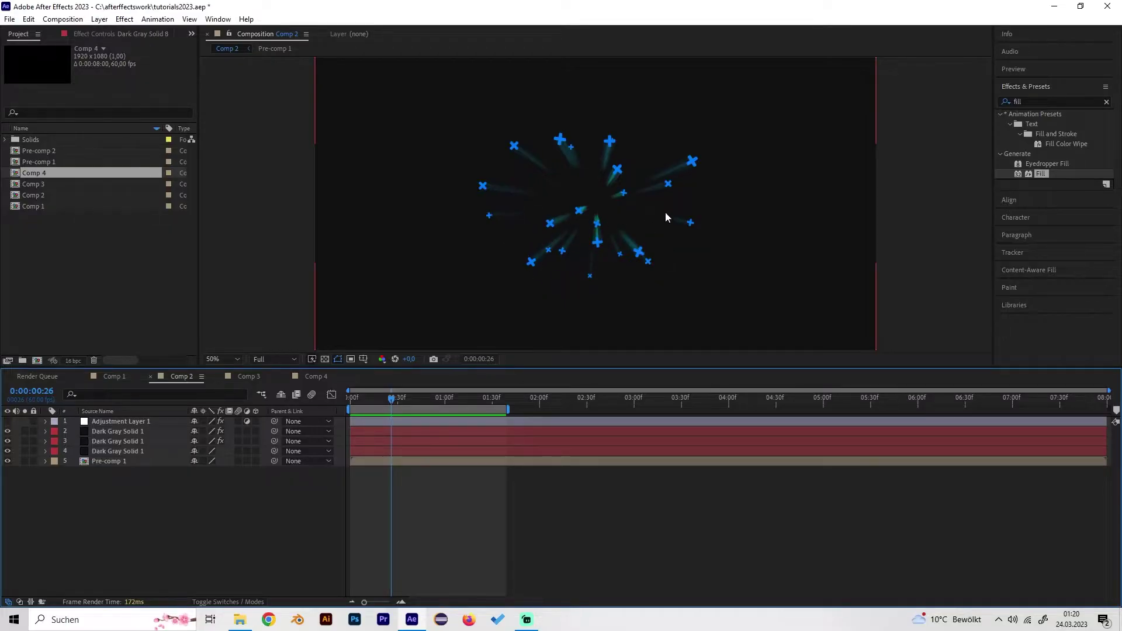
click(310, 377)
Add a new shape layer containing a rectangle path
right_click(205, 467)
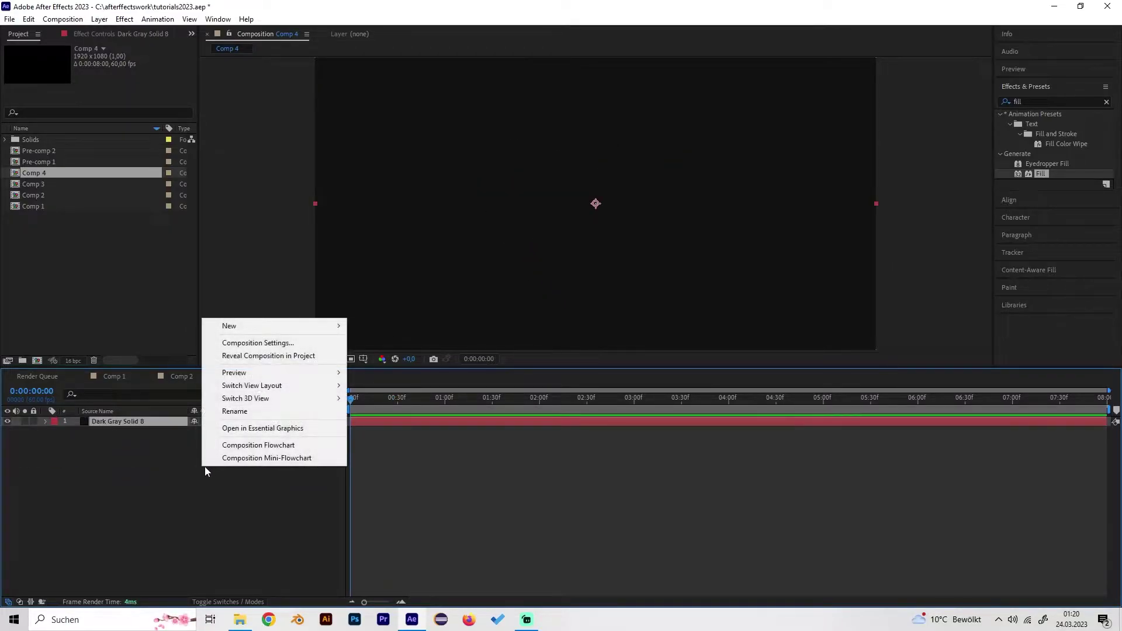
mouse_move(274, 326)
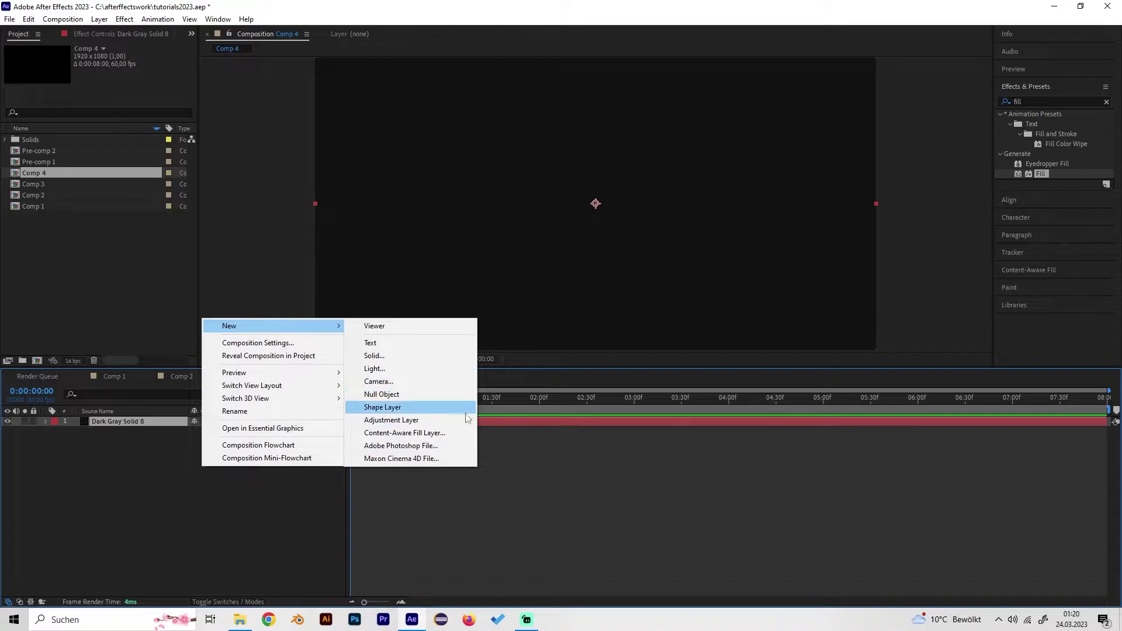
click(432, 405)
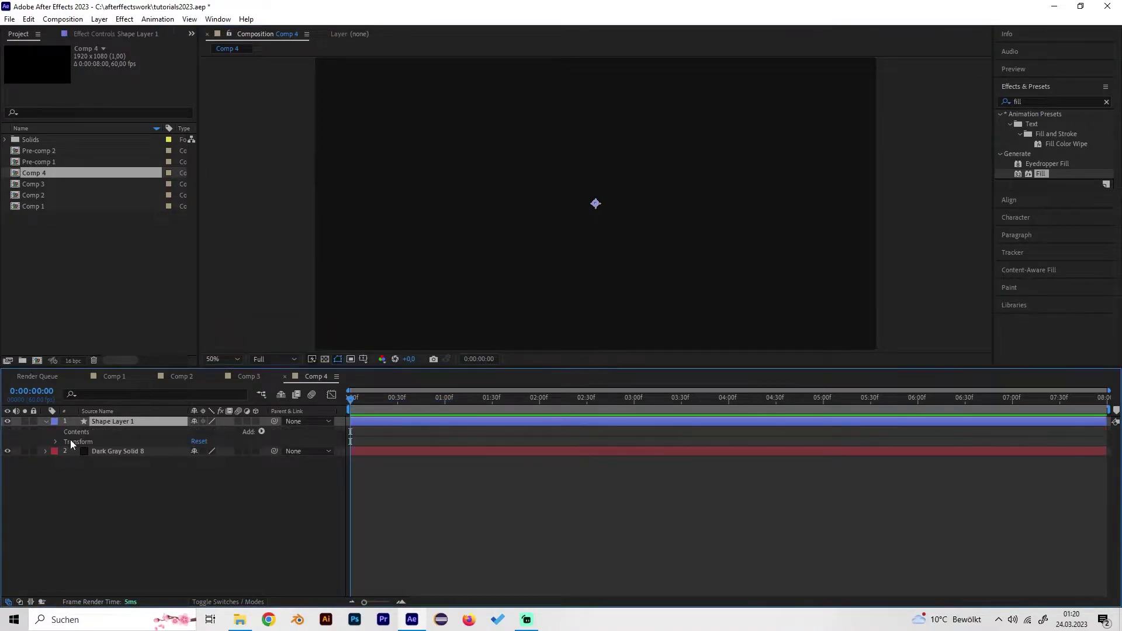
click(261, 432)
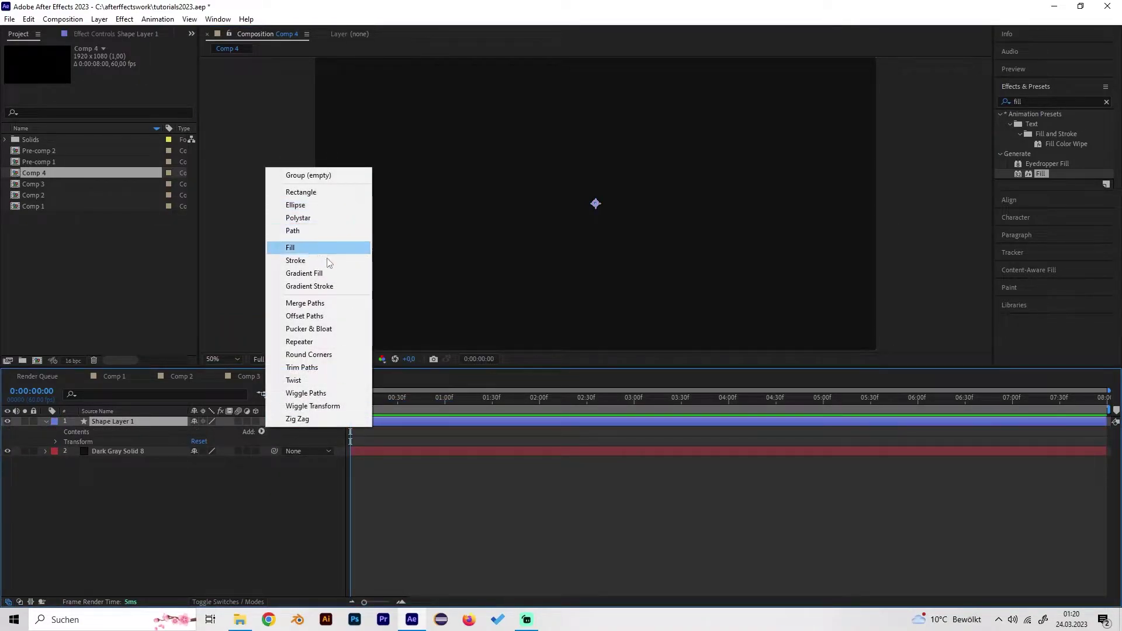
click(324, 192)
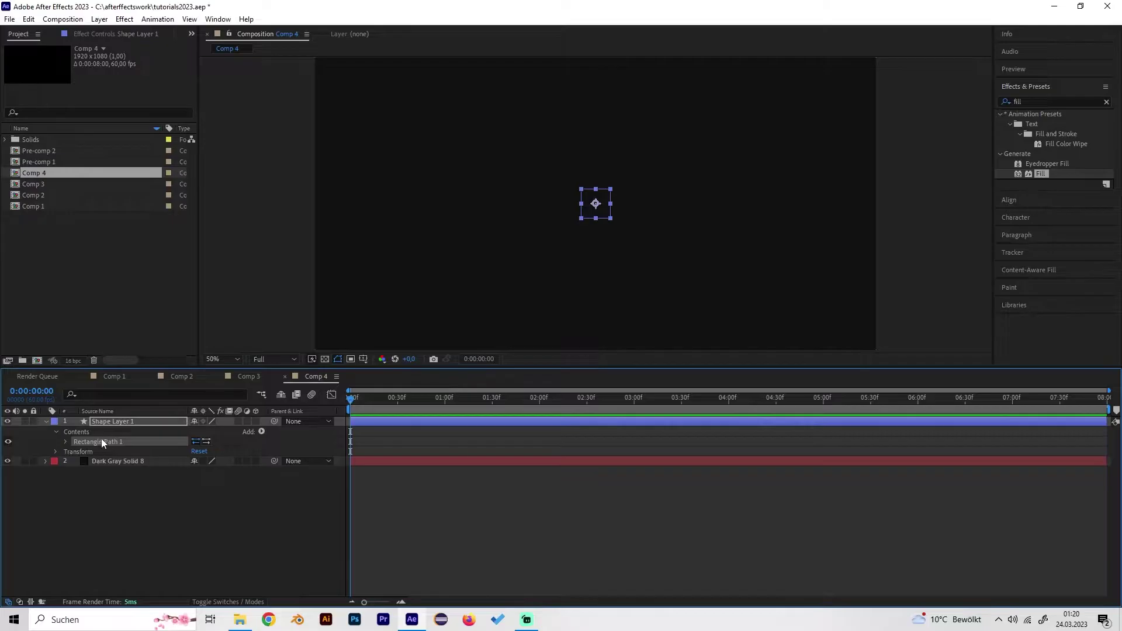
Widen the rectangle to 333 by 100, round its corners, and give it a red fill
click(65, 442)
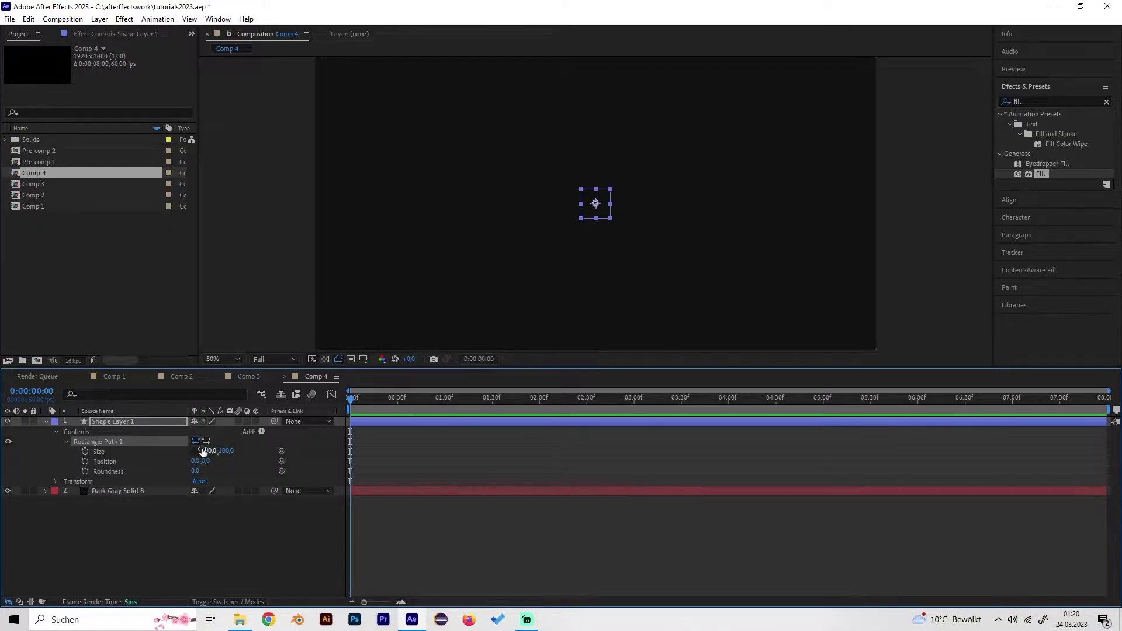
drag(207, 451, 338, 446)
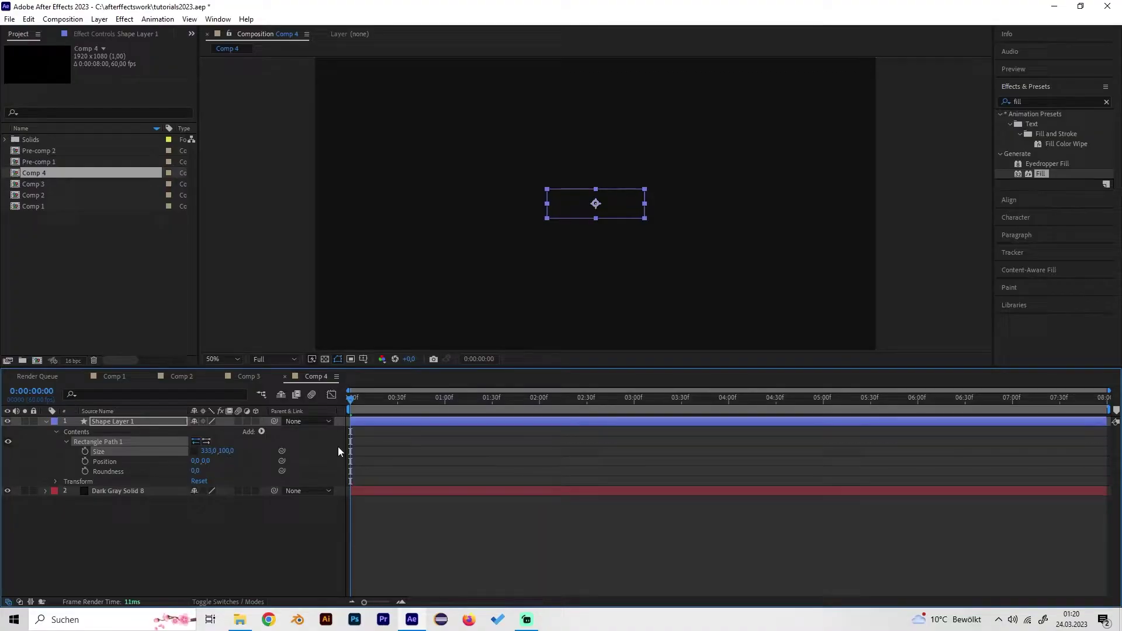
click(196, 471)
text(30)
key(Return)
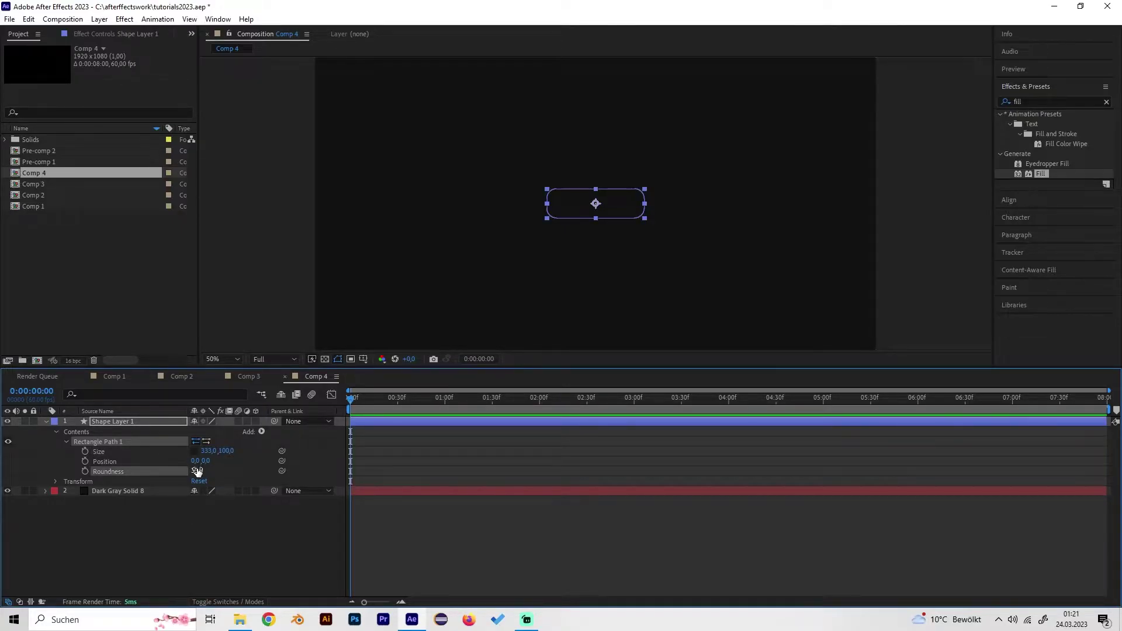
click(262, 431)
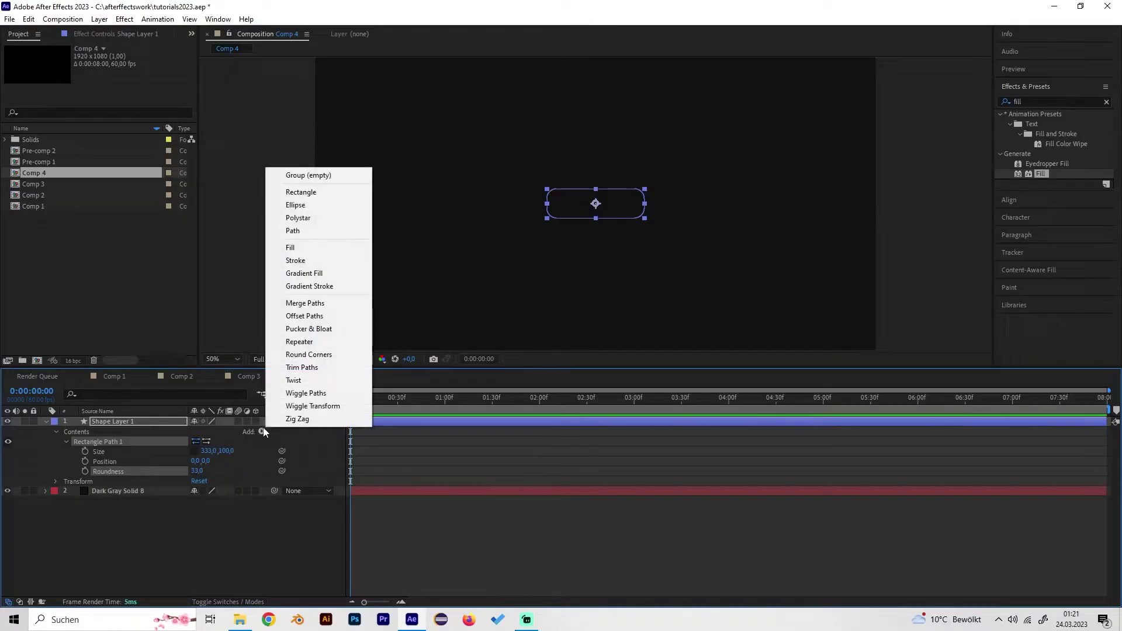
click(308, 248)
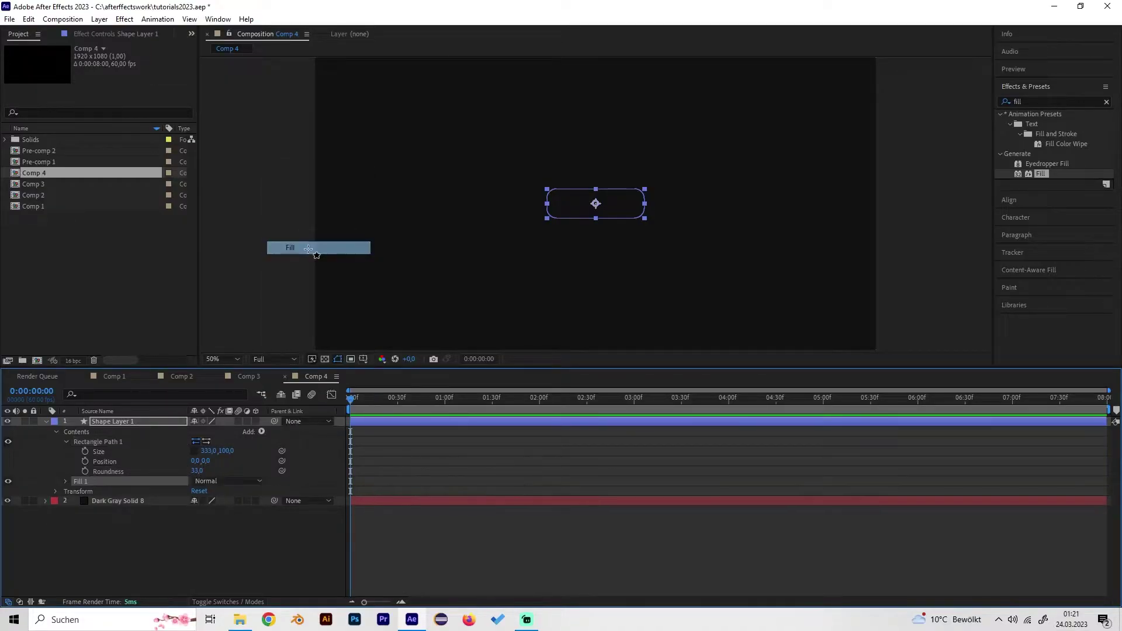
click(45, 422)
Duplicate Shape Layer 1 and rotate the copy 90° to form a cross
click(108, 421)
key(ctrl+d)
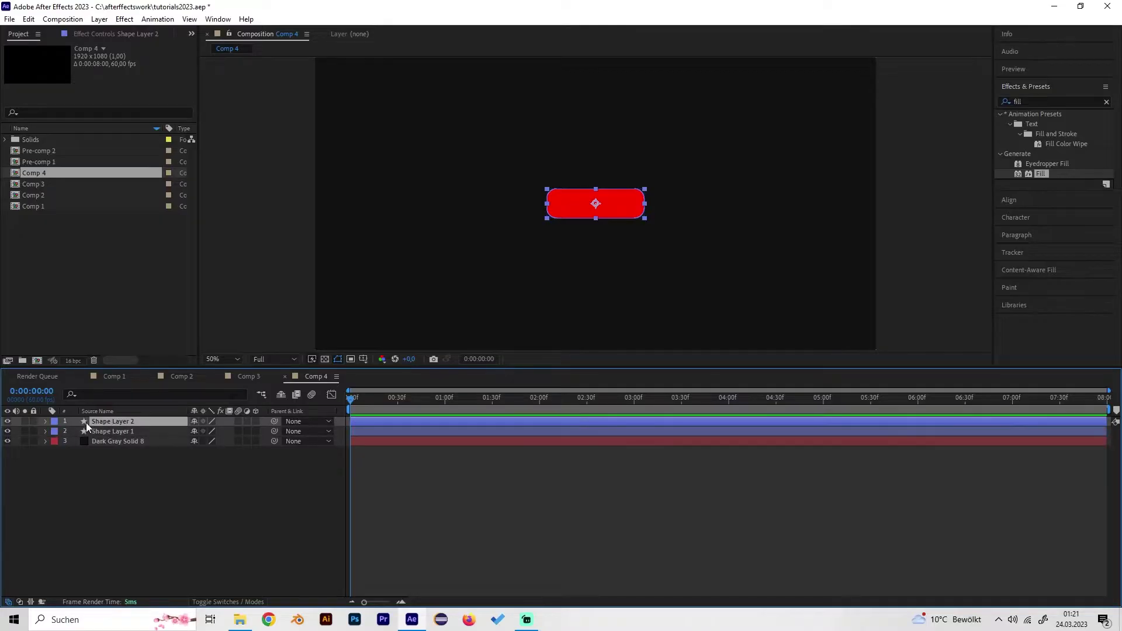
key(r)
click(210, 431)
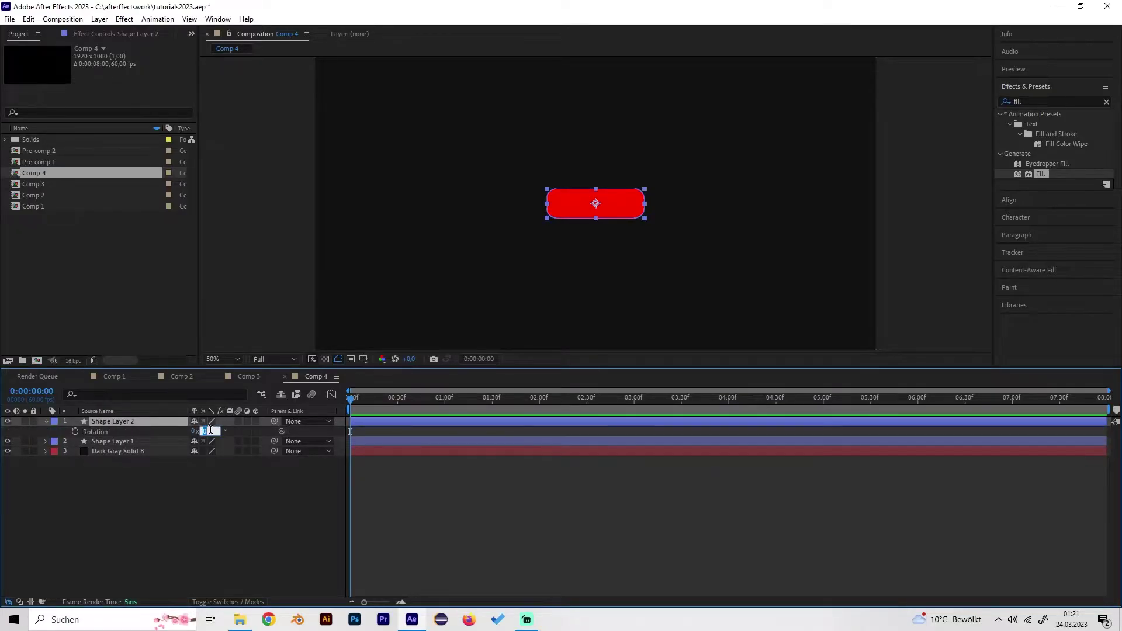
text(90)
key(Return)
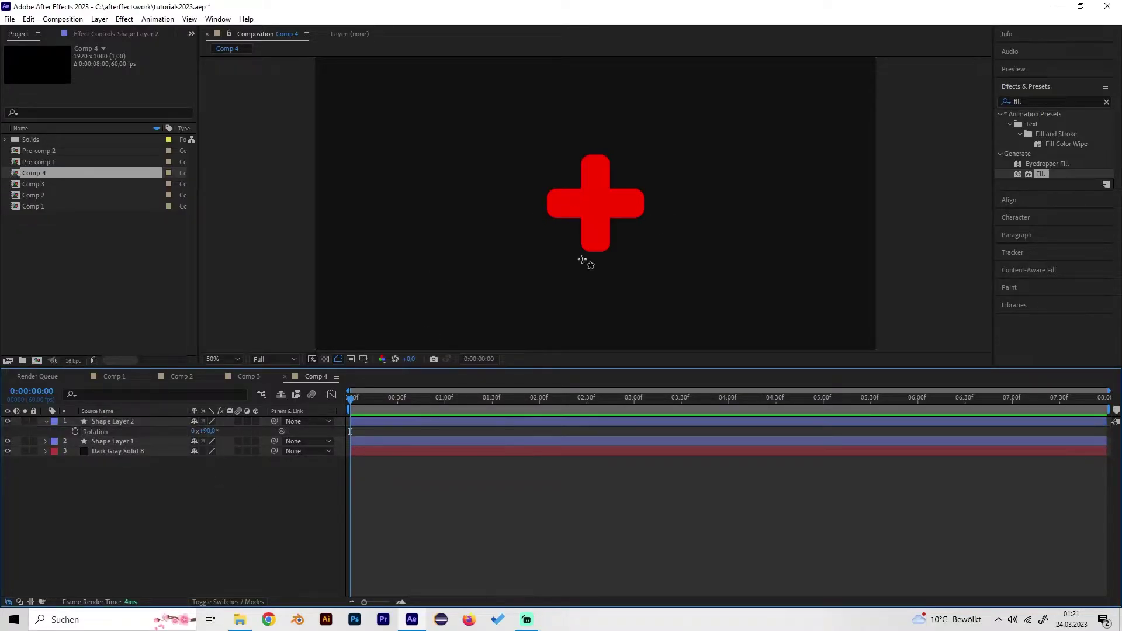
Pre-compose both bars into Pre-comp 3, hide it, and move it below Dark Gray Solid 8
click(108, 422)
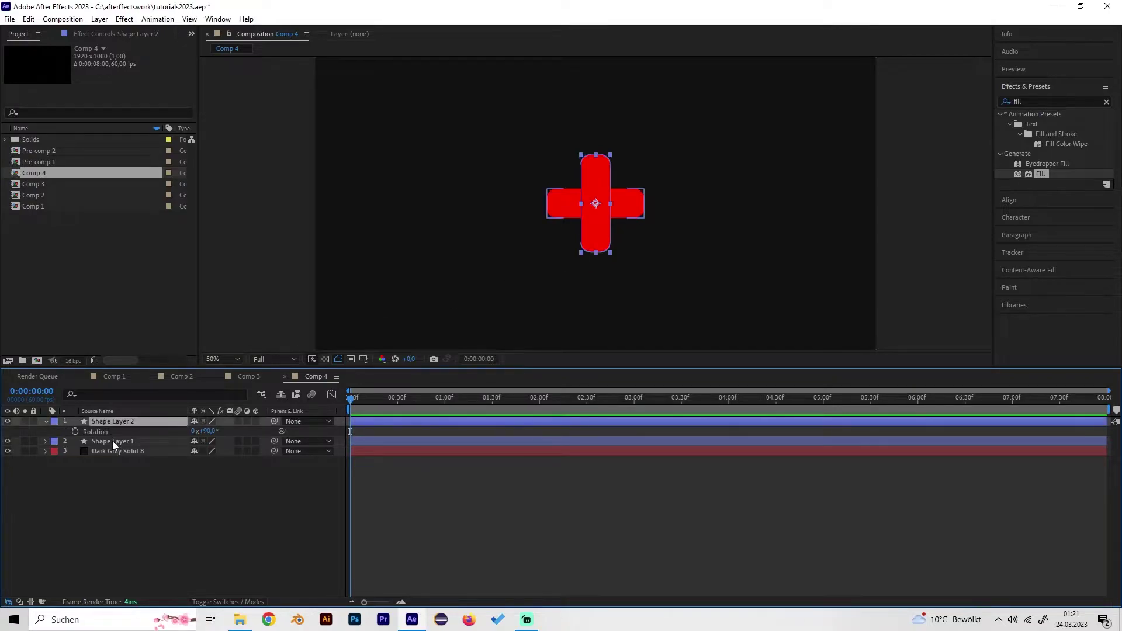
shift+click(112, 441)
right_click(124, 422)
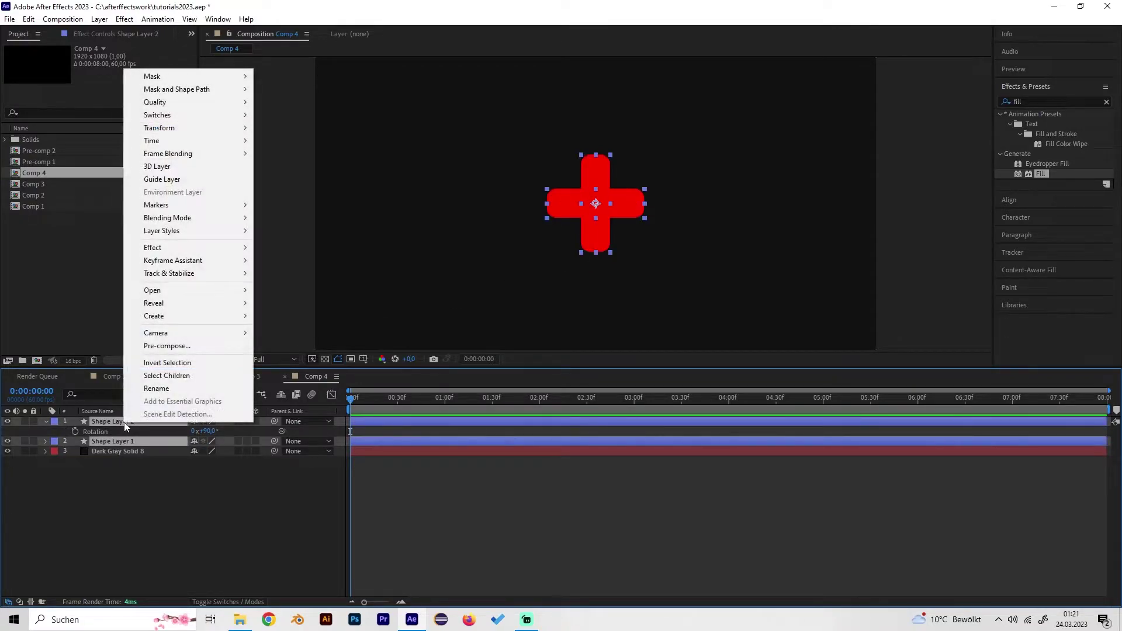
click(186, 351)
click(167, 185)
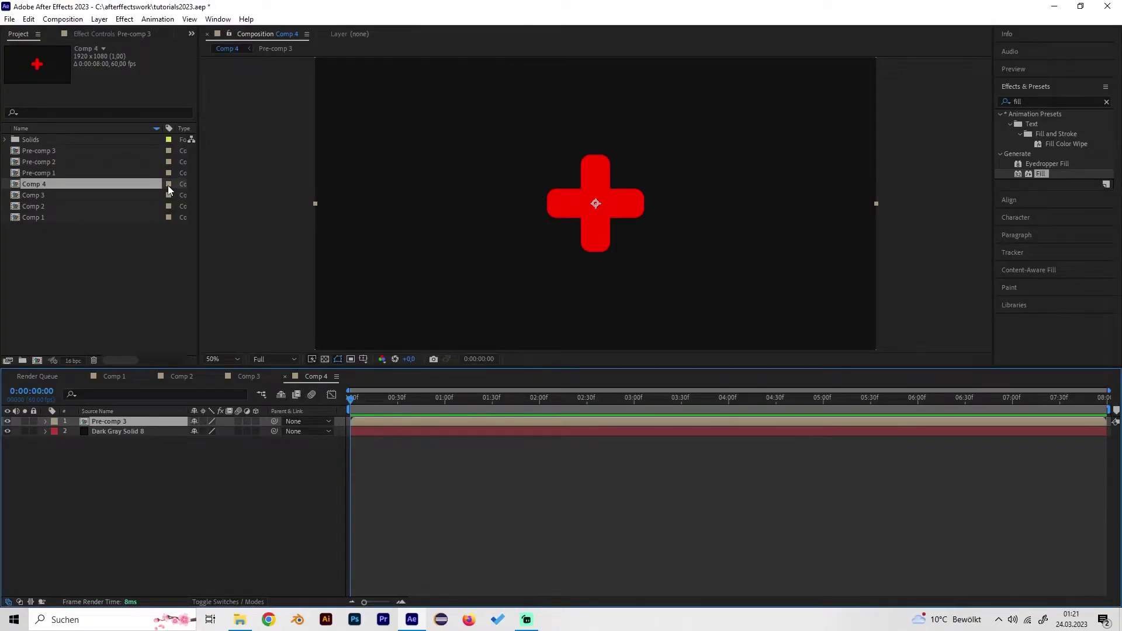
click(110, 483)
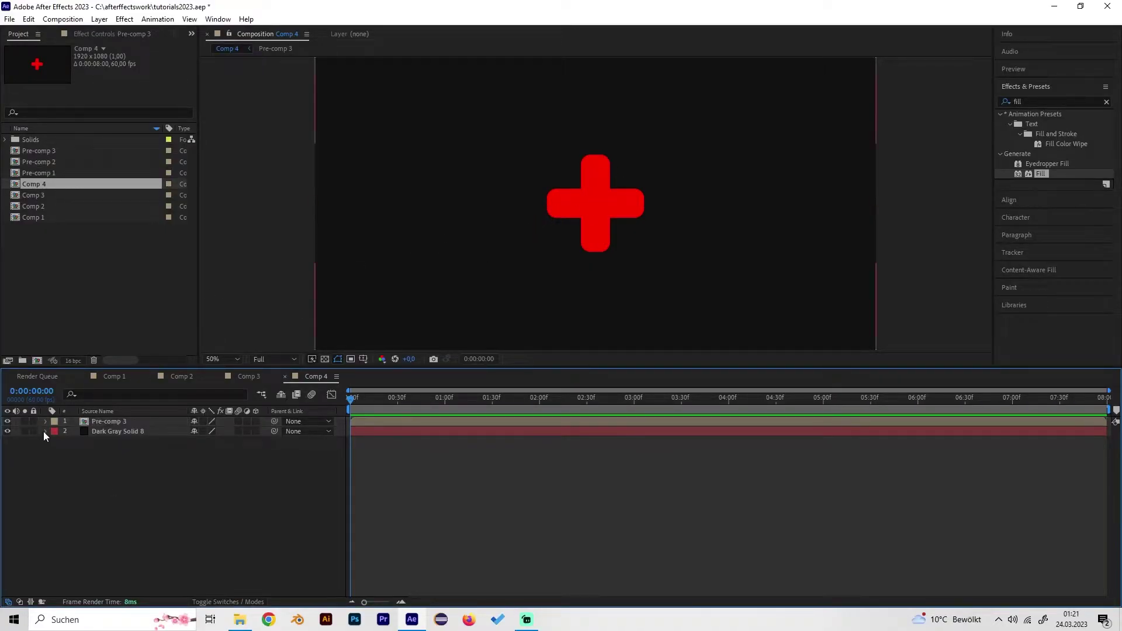
click(8, 422)
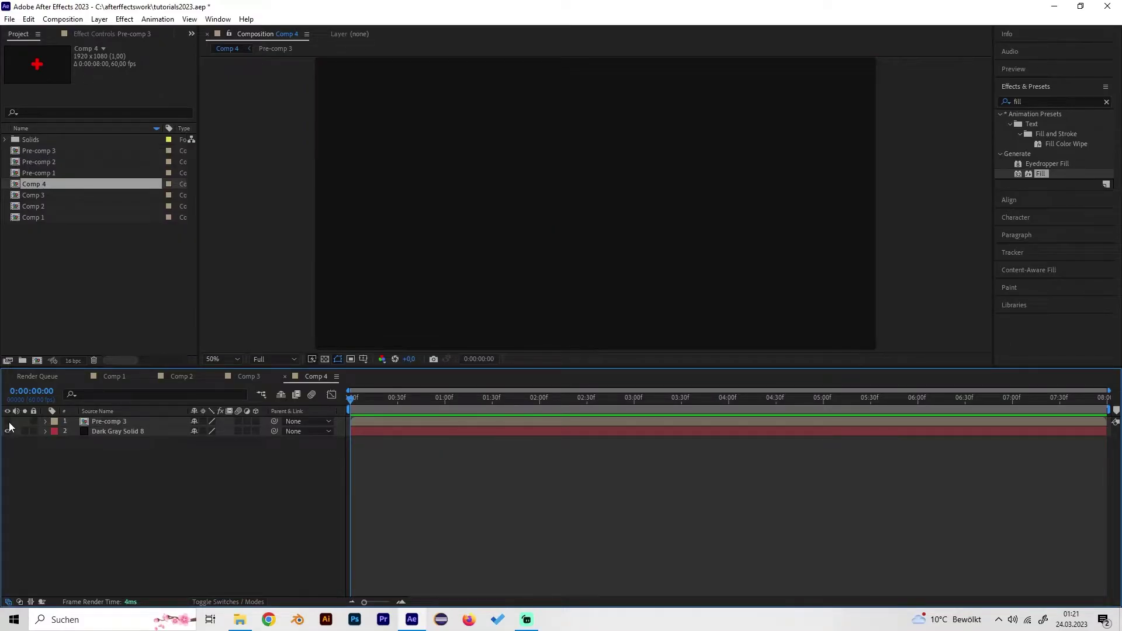
drag(103, 421, 102, 436)
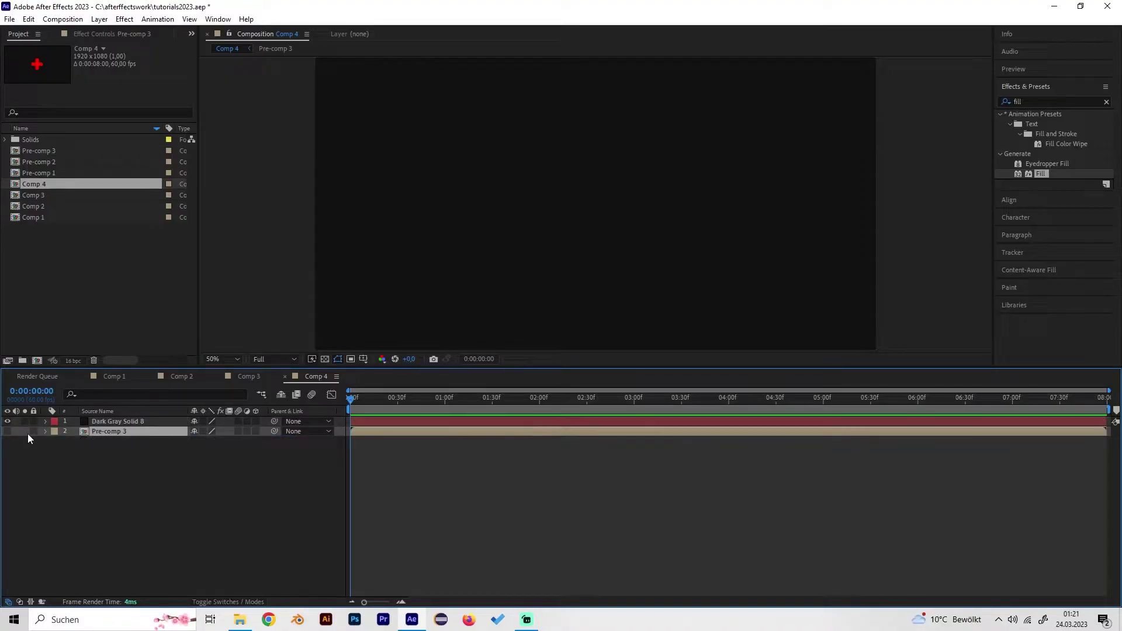
click(119, 422)
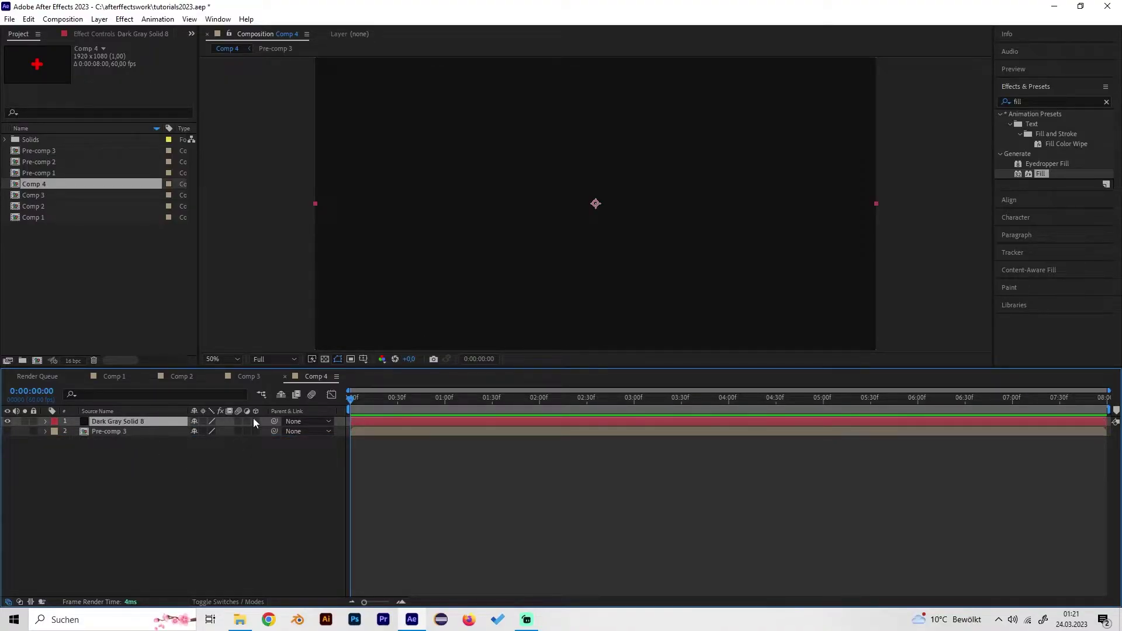
Apply CC Particle World to Dark Gray Solid 8 and preview a later frame
drag(1041, 174, 967, 111)
text(parti)
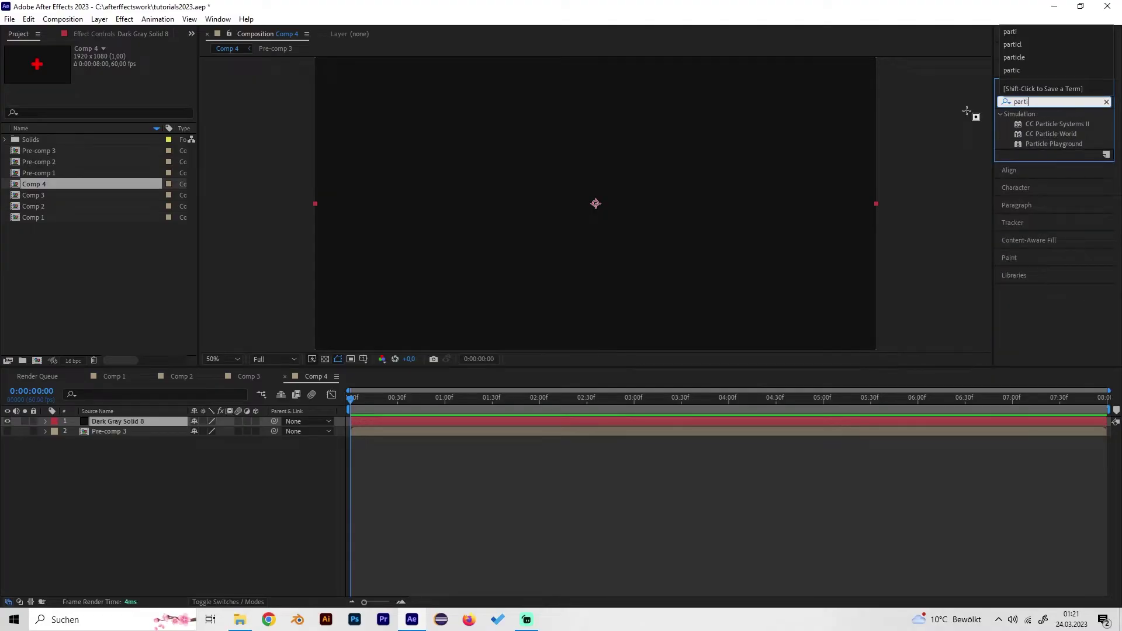
double_click(1068, 136)
drag(350, 401, 433, 402)
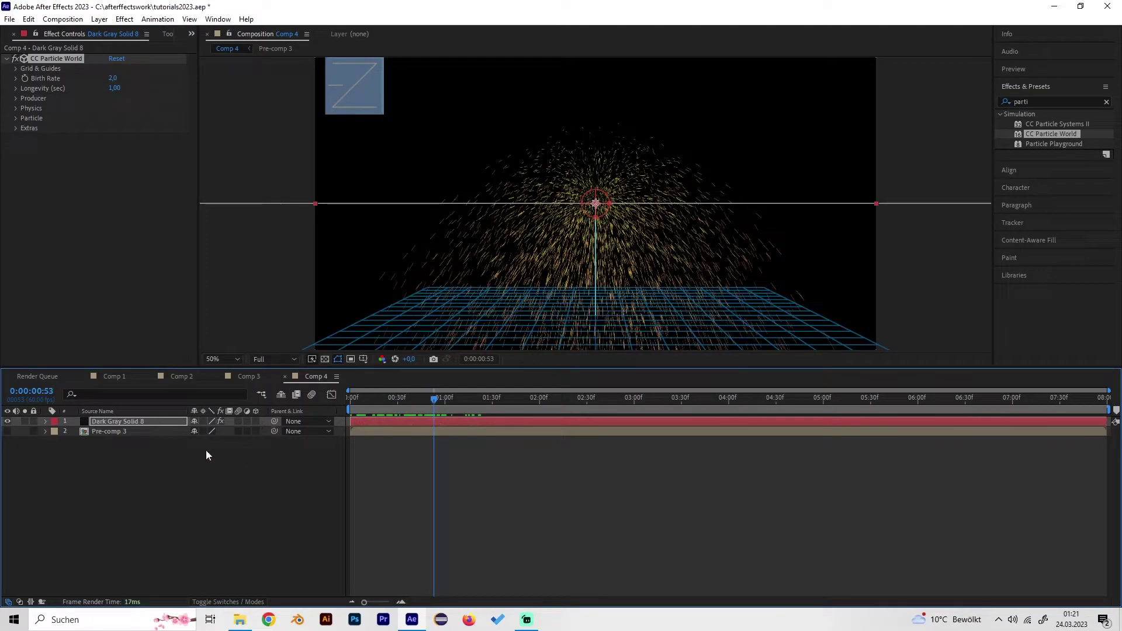
At the first frame, set the Birth Rate to 4
click(164, 421)
key(Home)
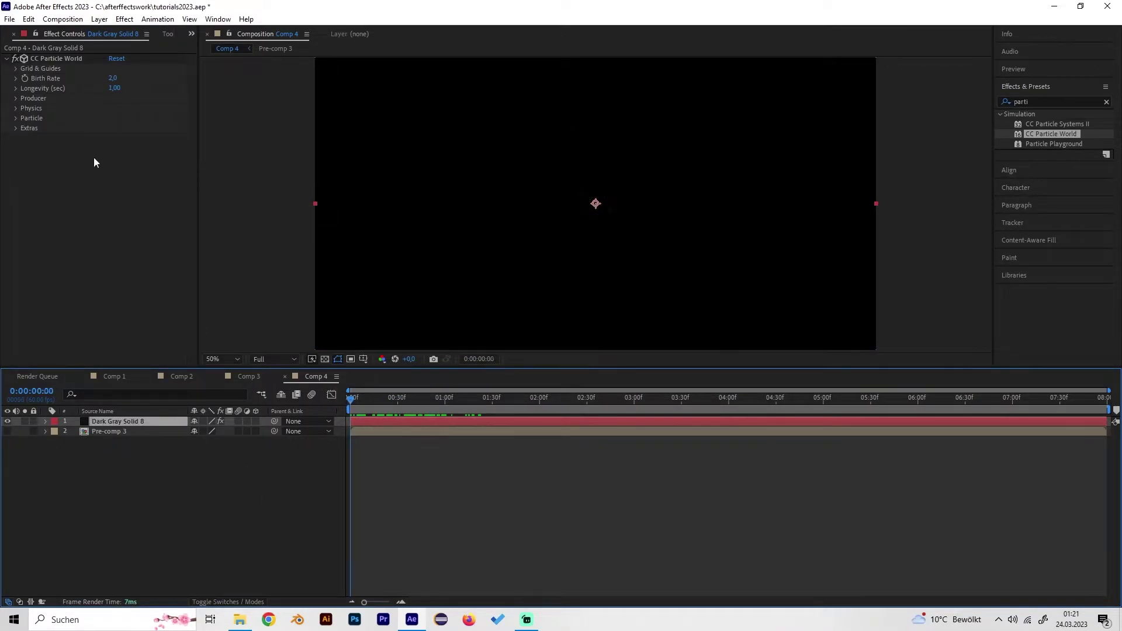
click(115, 79)
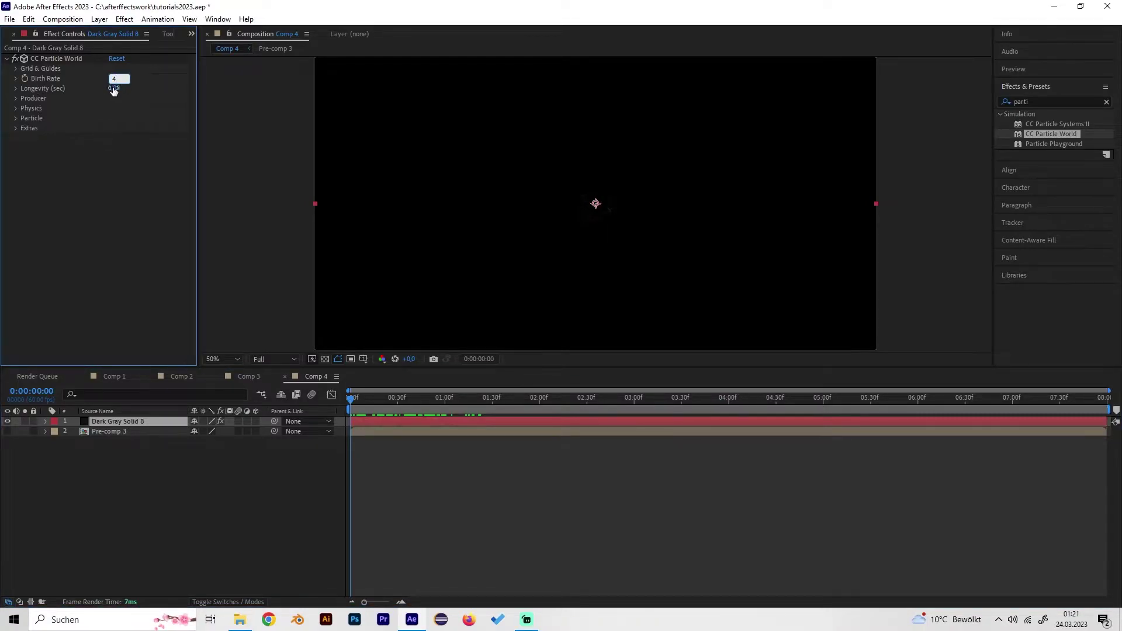
text(4)
key(Return)
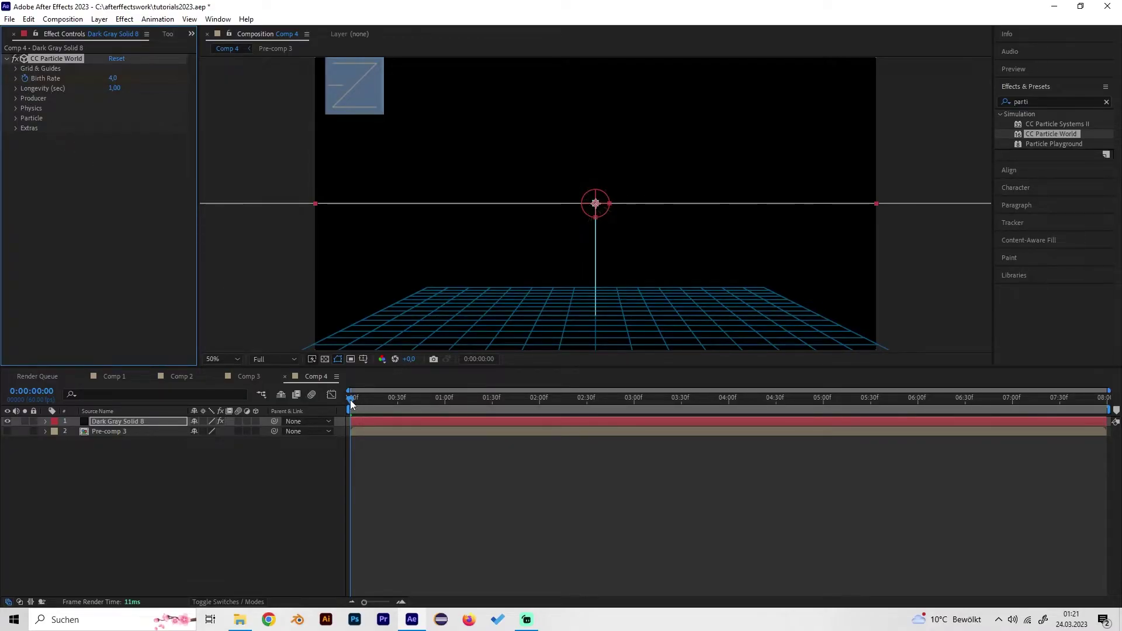
A few frames in, set Birth Rate to 0 to end emission
drag(351, 398, 359, 399)
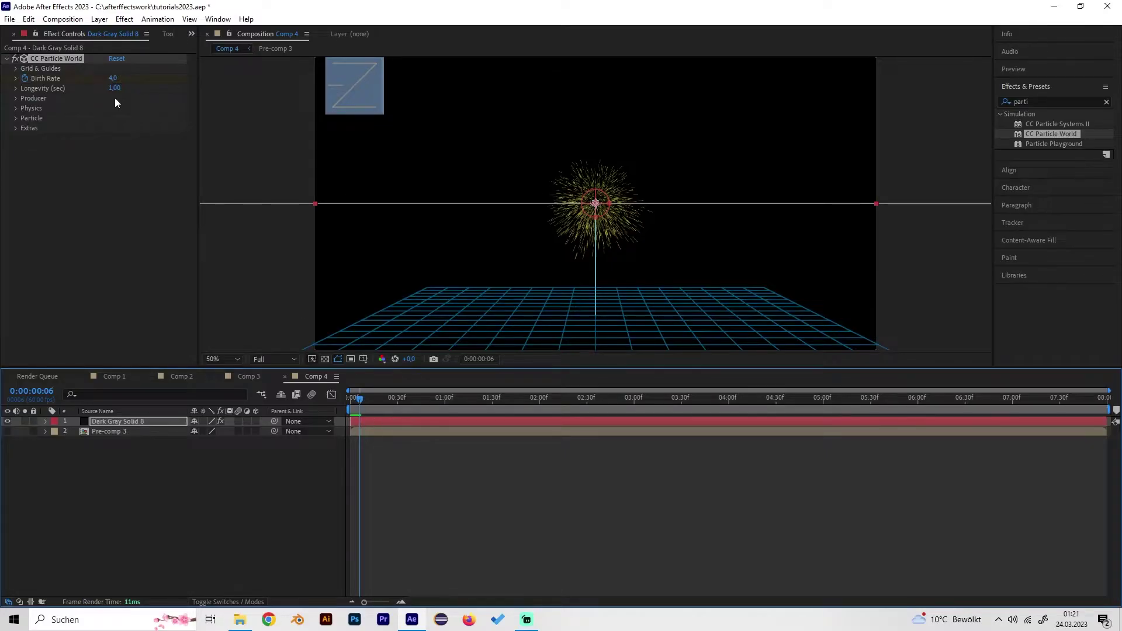
click(114, 77)
text(0)
key(Return)
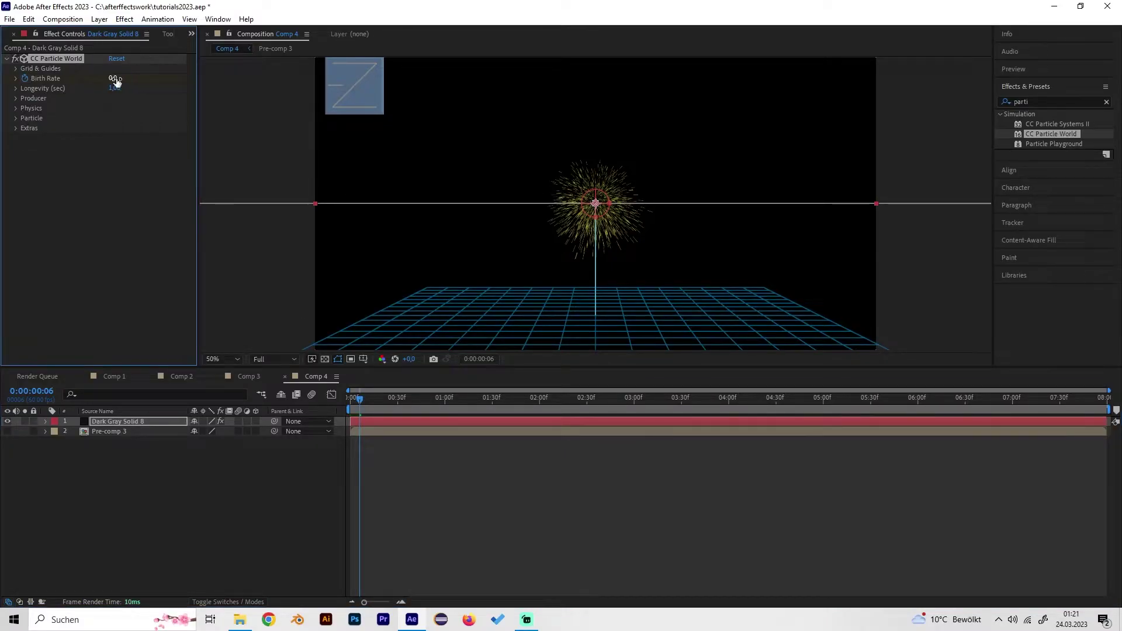
Preview the short particle burst from frame 0
click(195, 496)
drag(364, 403, 278, 401)
key(space)
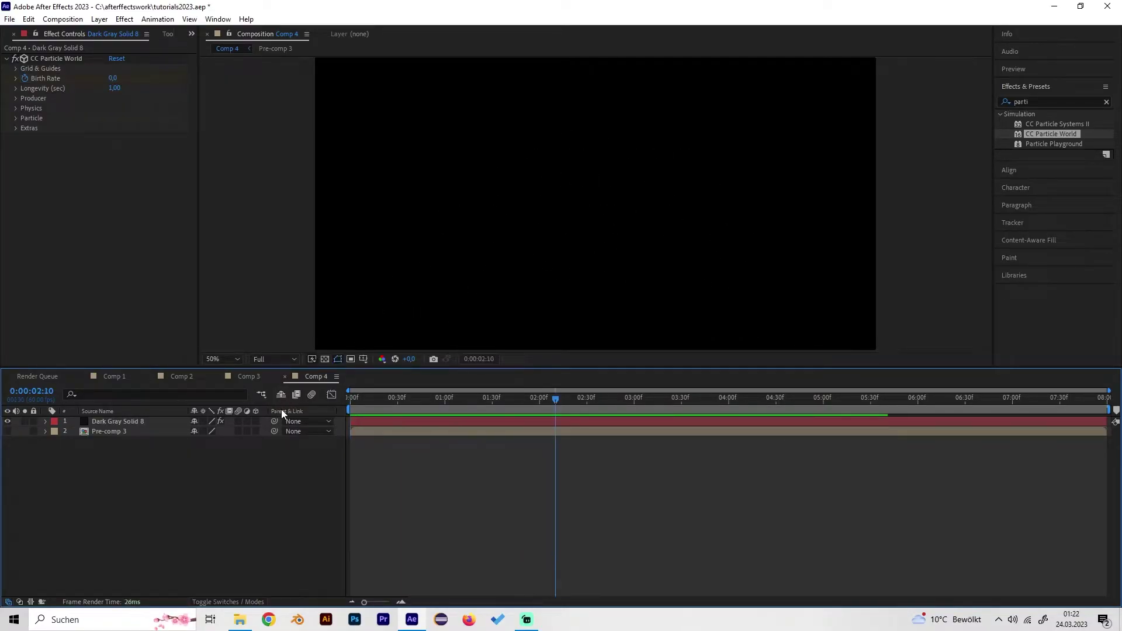
drag(388, 398, 350, 392)
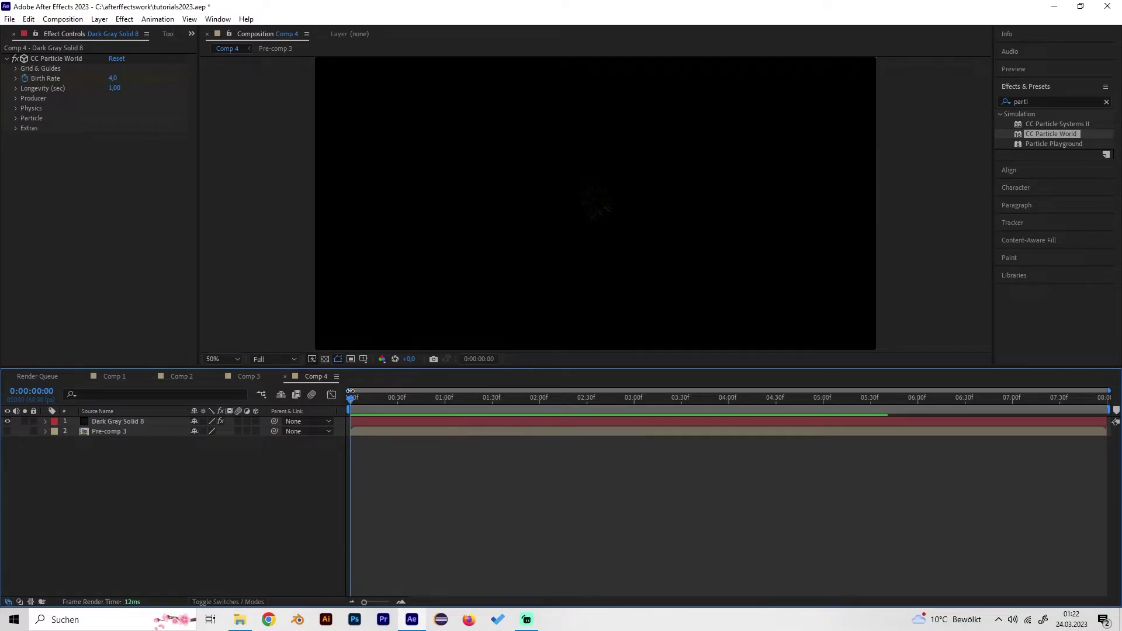
key(space)
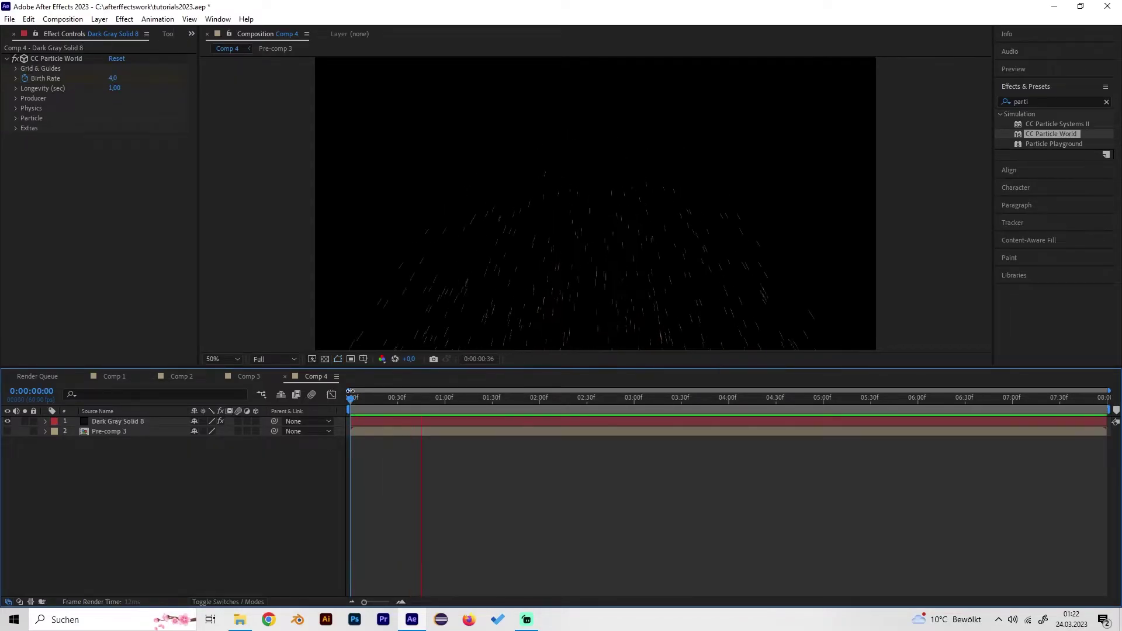
key(space)
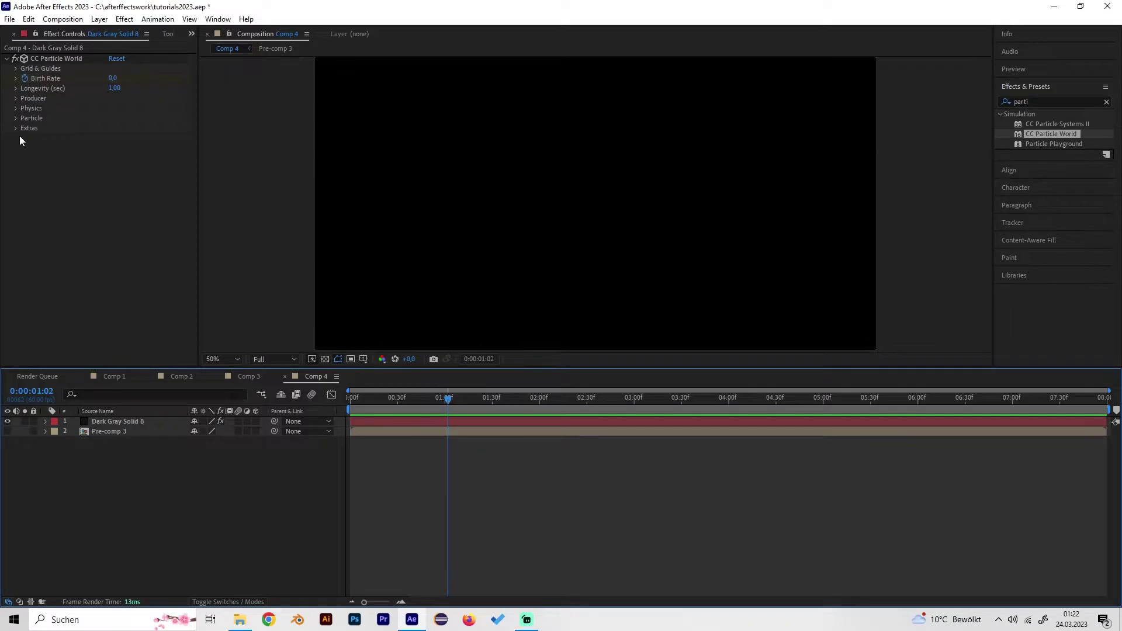
Change the Particle Type to Textured Disc
click(16, 118)
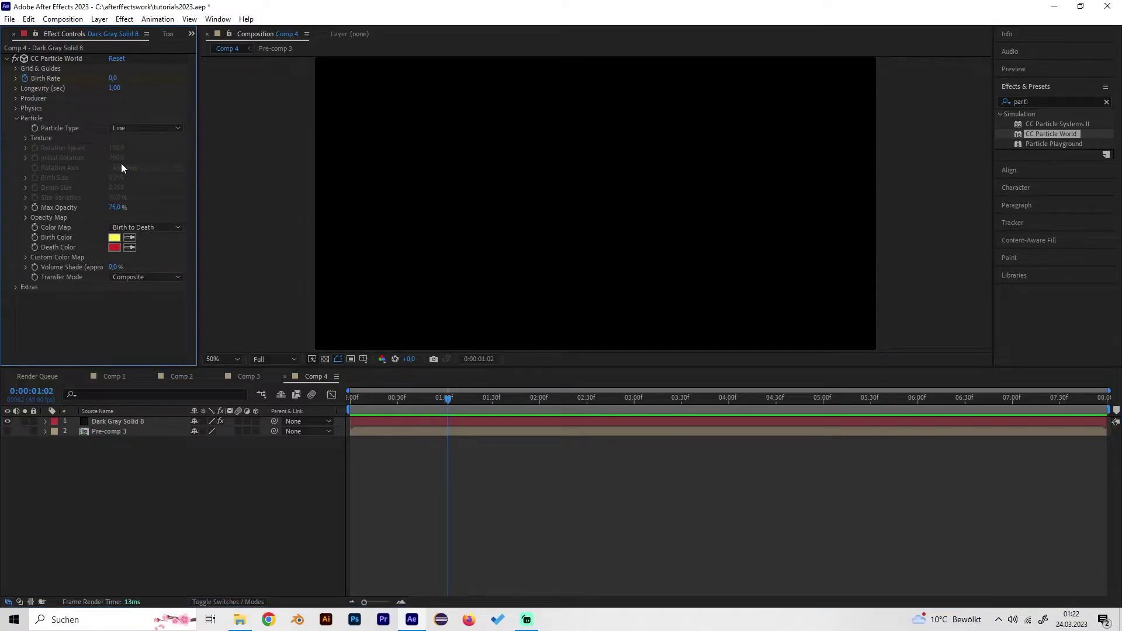
click(138, 129)
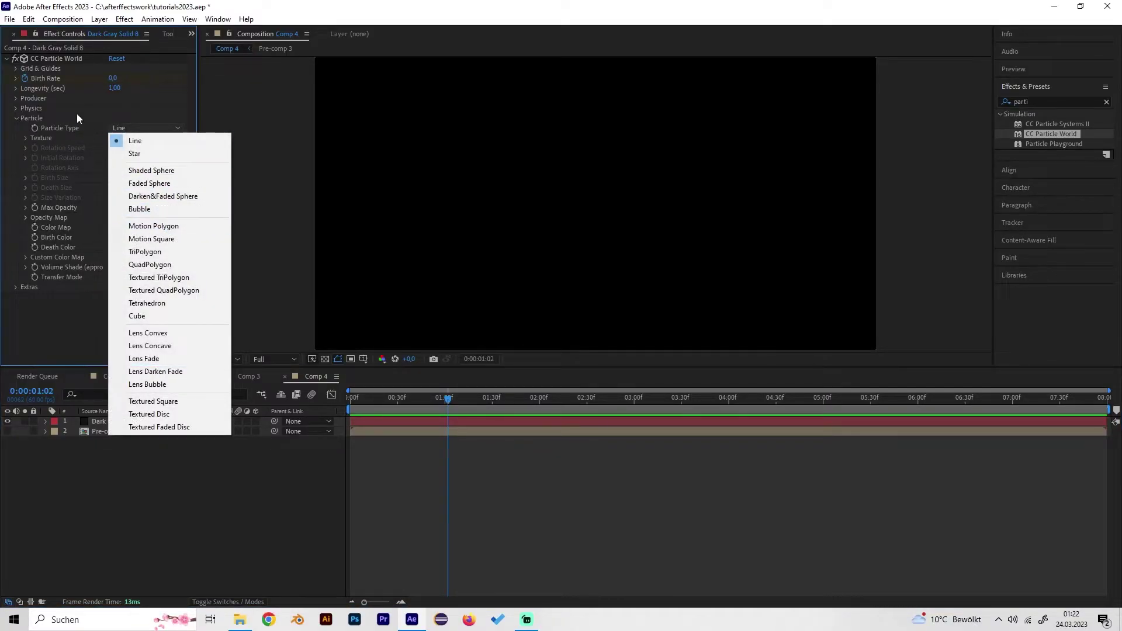
click(151, 413)
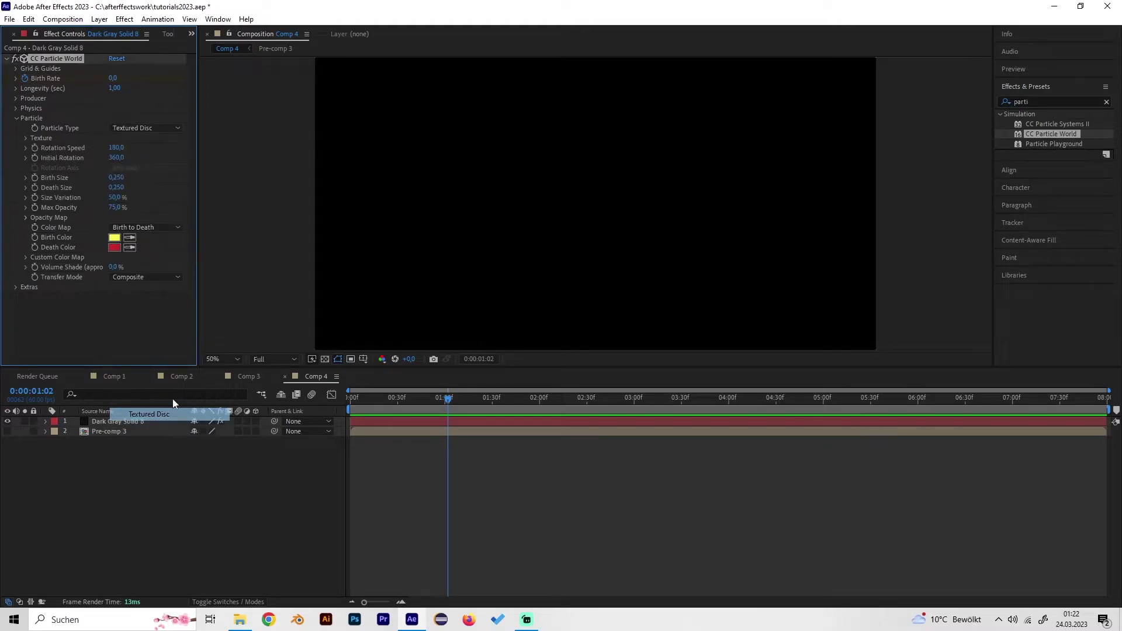
Use Pre-comp 3 as the particles' Texture Layer and check the crosses at a later frame
click(26, 138)
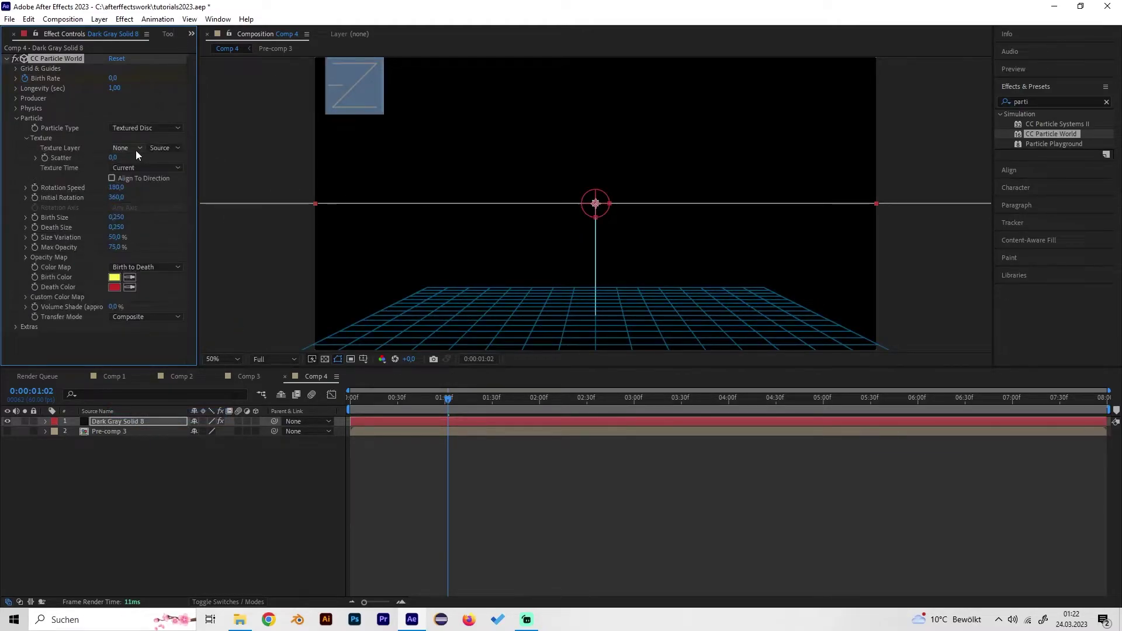
click(133, 148)
click(163, 195)
click(386, 398)
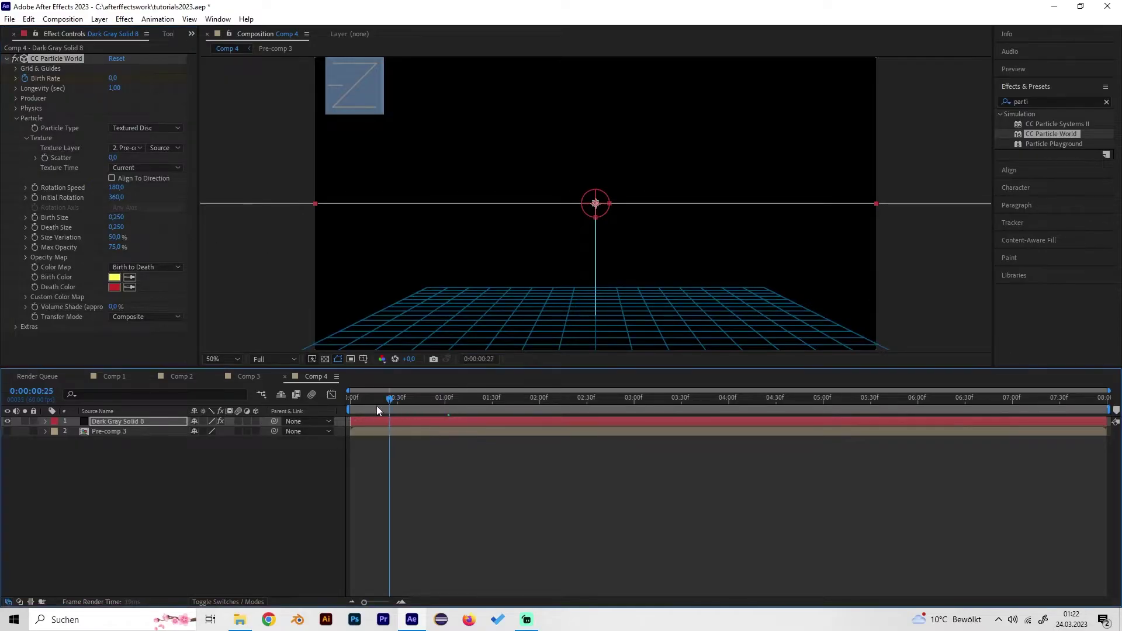
click(7, 432)
mouse_move(386, 402)
mouse_down()
mouse_move(363, 404)
mouse_move(446, 419)
mouse_move(337, 409)
mouse_move(387, 420)
mouse_up()
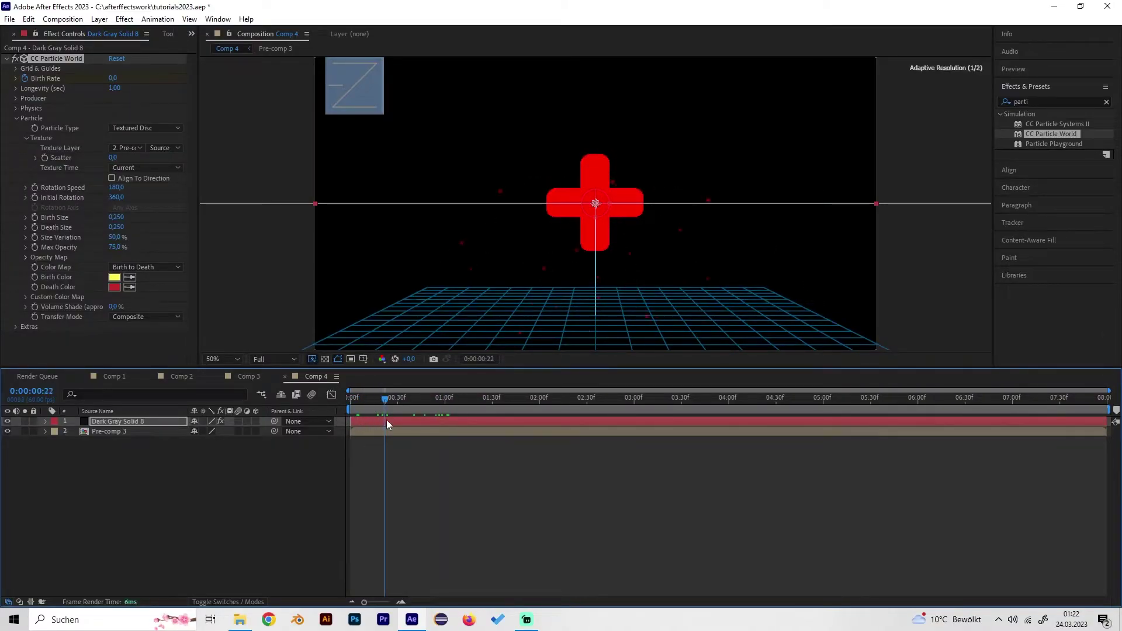
Hide Pre-comp 3 so only the cross particles render
click(8, 431)
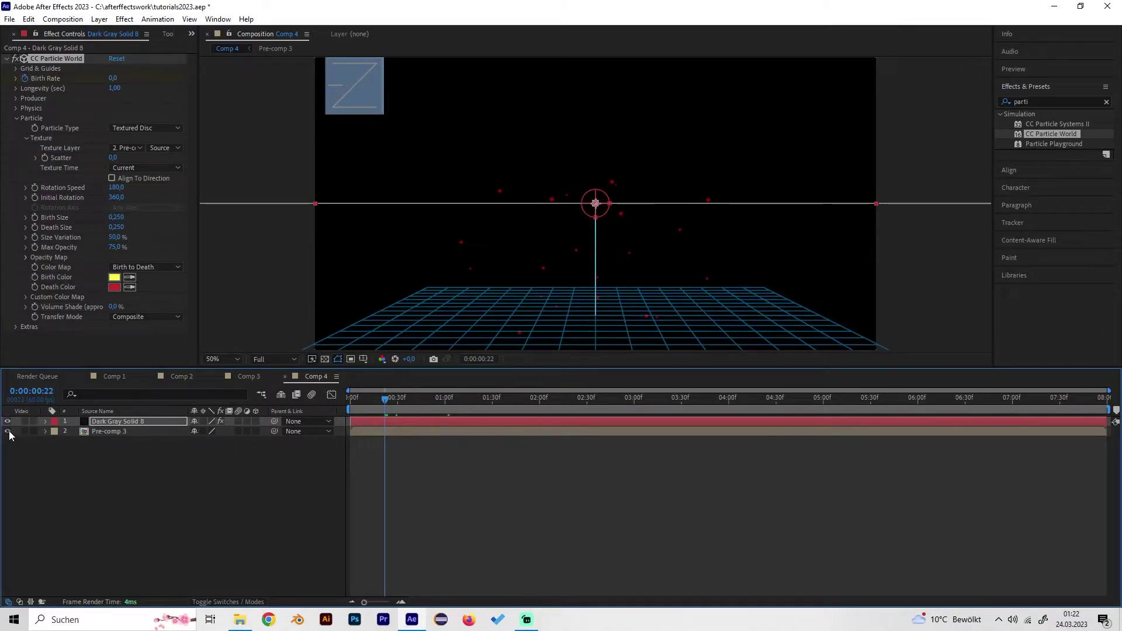
click(8, 431)
click(9, 431)
mouse_move(369, 402)
mouse_down()
mouse_move(409, 404)
mouse_move(375, 402)
mouse_up()
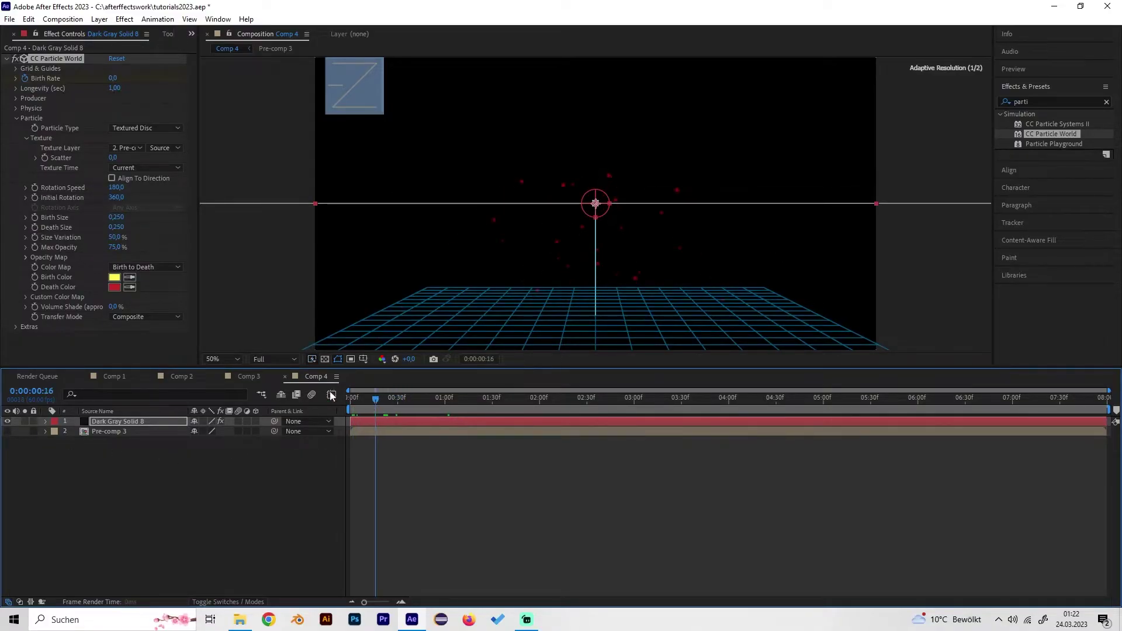
Set particle Birth Size 0.700, Death Size 0.400 and Max Opacity 100%
click(117, 217)
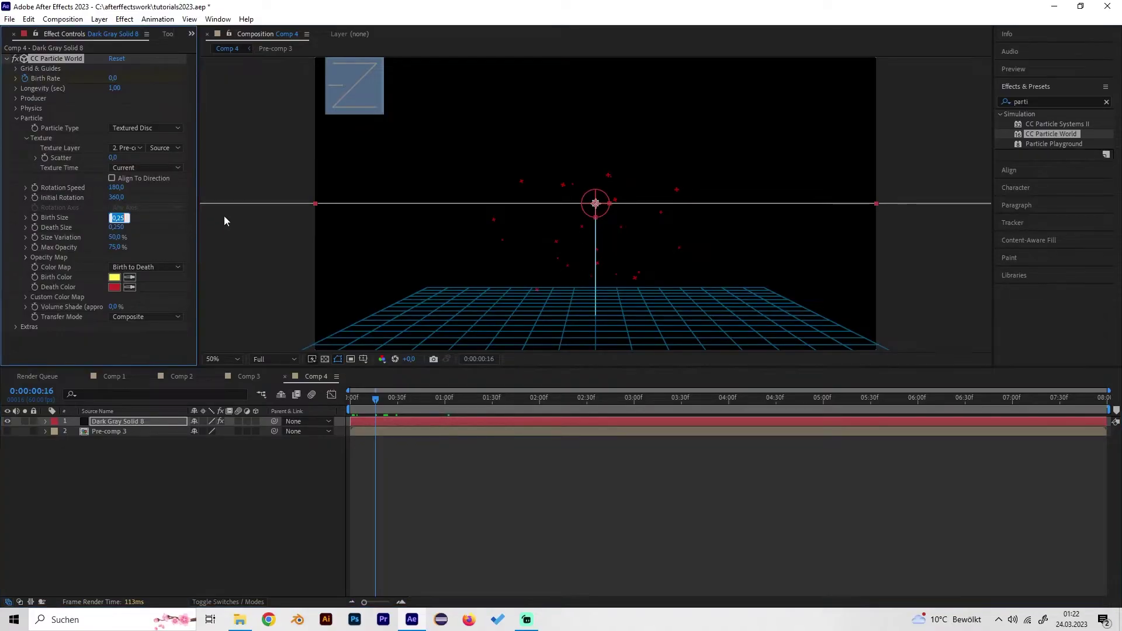
text(0,7)
key(Tab)
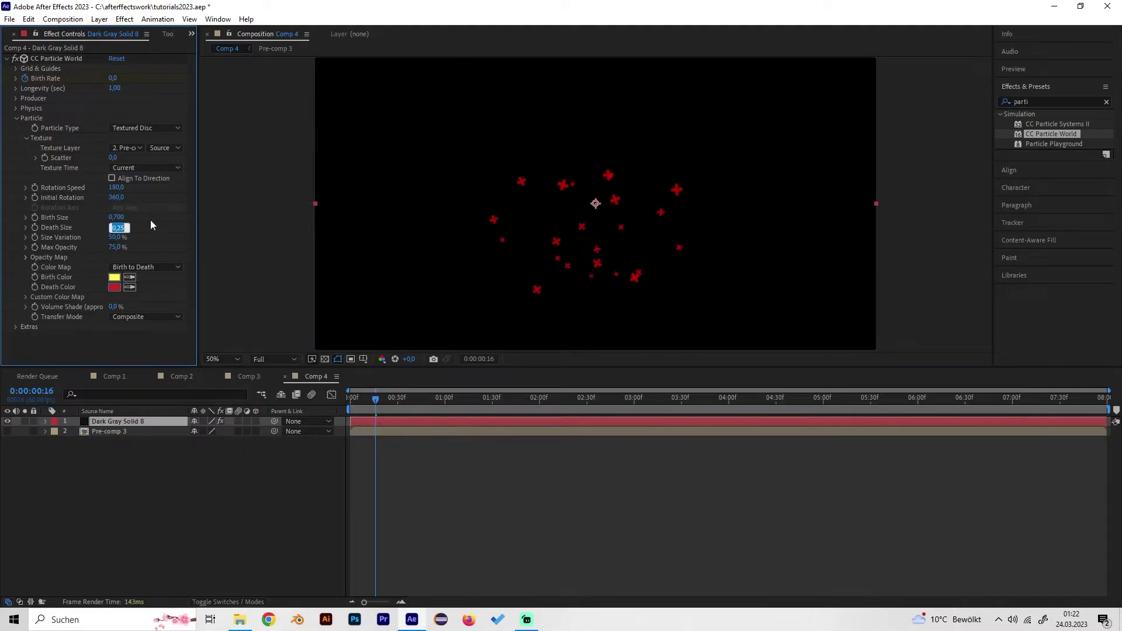
text(0)
key(Return)
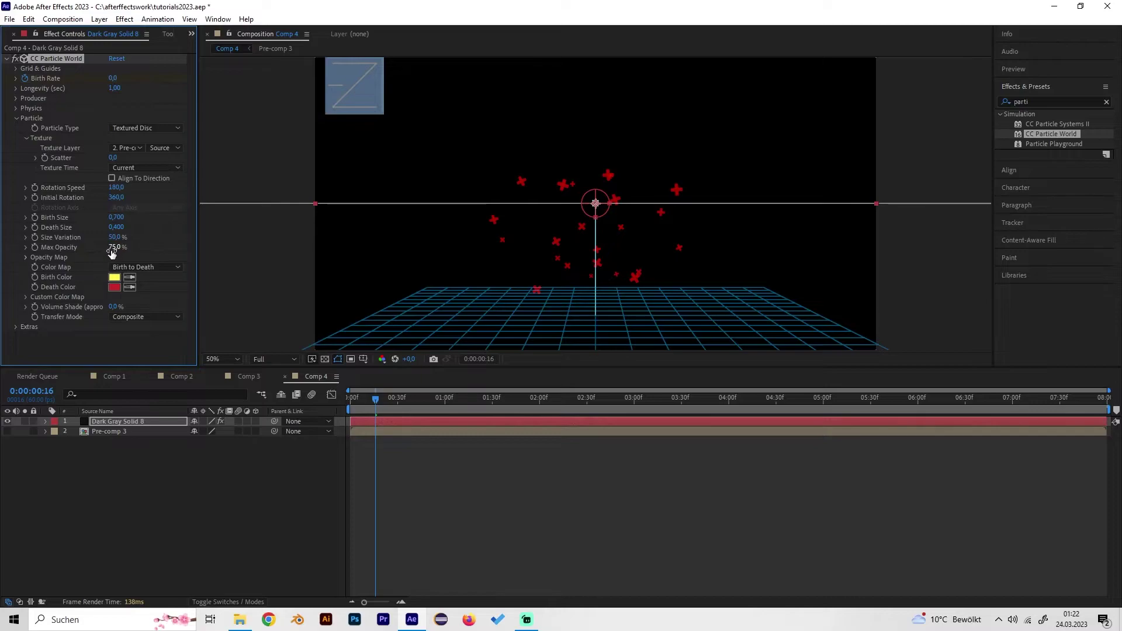
drag(111, 252, 136, 250)
Apply the Fill effect to the particle layer
double_click(1072, 102)
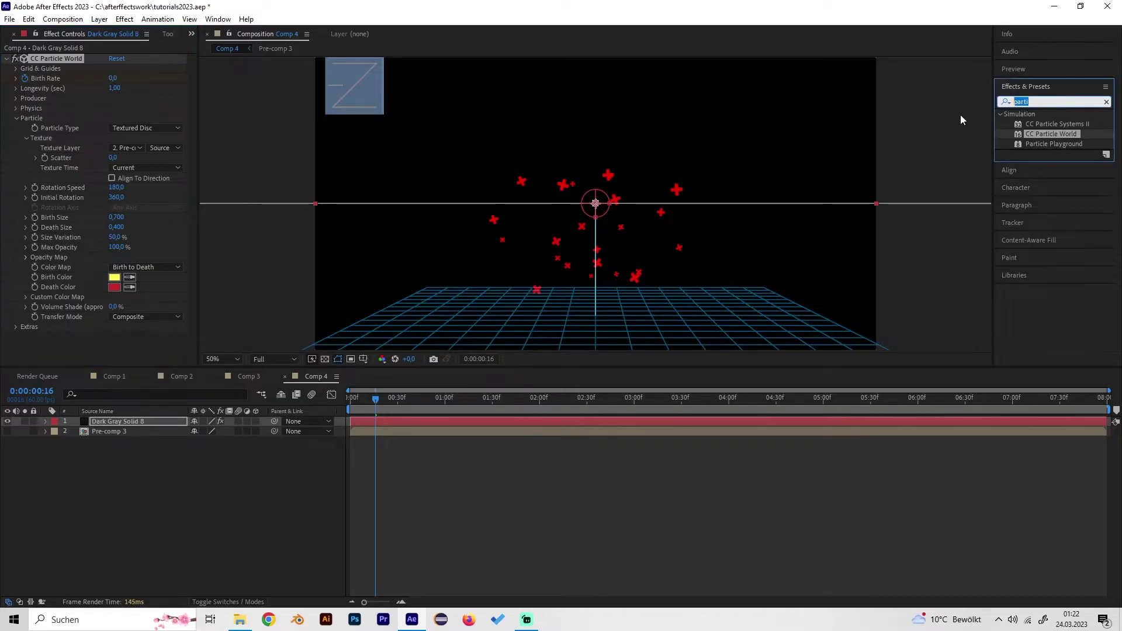
text(fill)
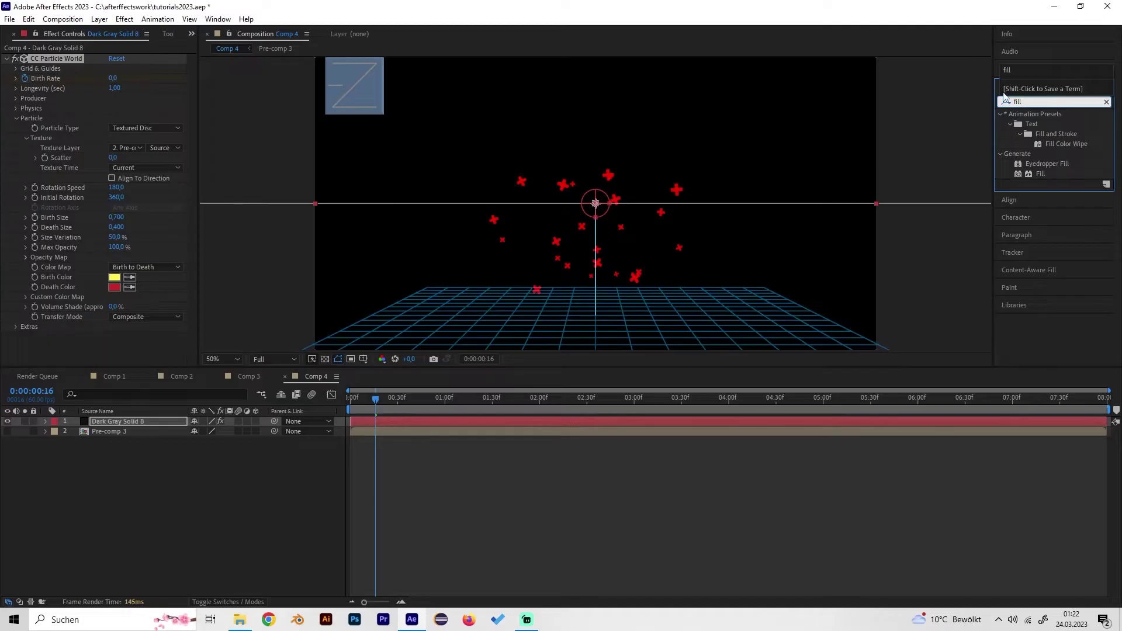
double_click(1040, 174)
scroll(80, 366, down, 2)
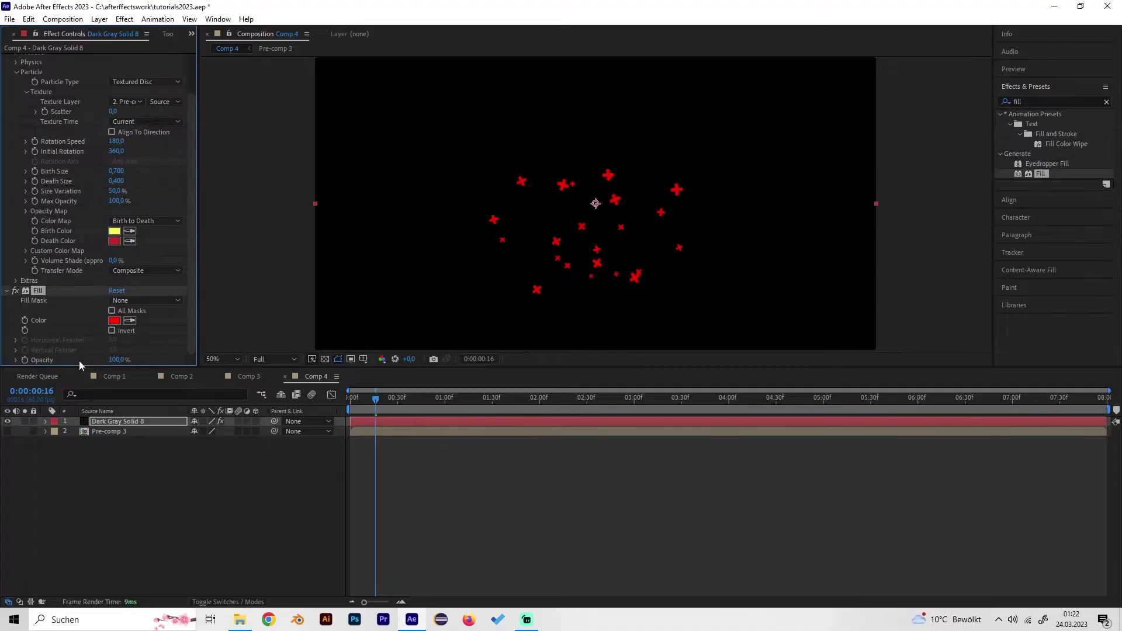
Set the Fill color to blue (0060FF) and check the blue crosses
click(115, 321)
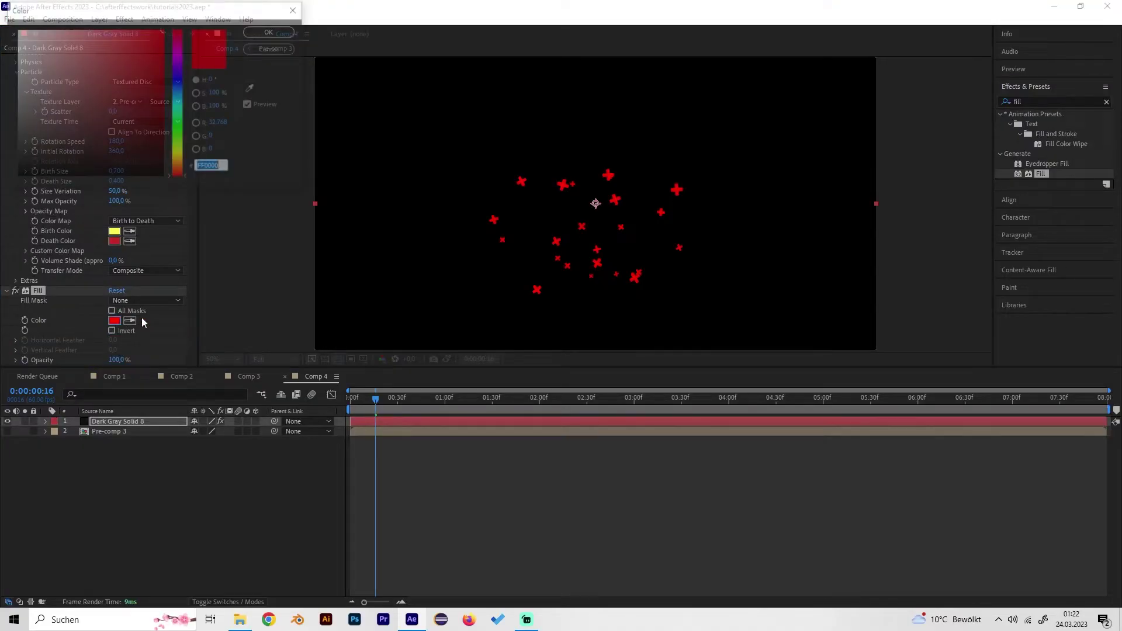
click(177, 96)
drag(177, 100, 177, 89)
click(272, 31)
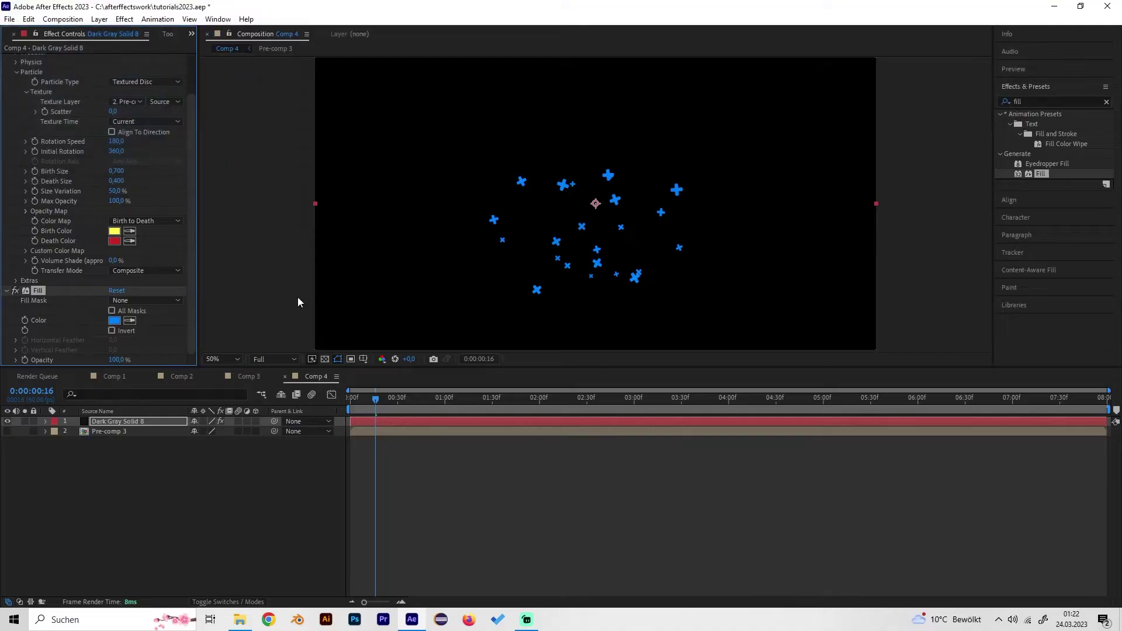
mouse_move(374, 399)
mouse_down()
mouse_move(356, 398)
mouse_move(450, 399)
mouse_move(354, 399)
mouse_move(368, 401)
mouse_up()
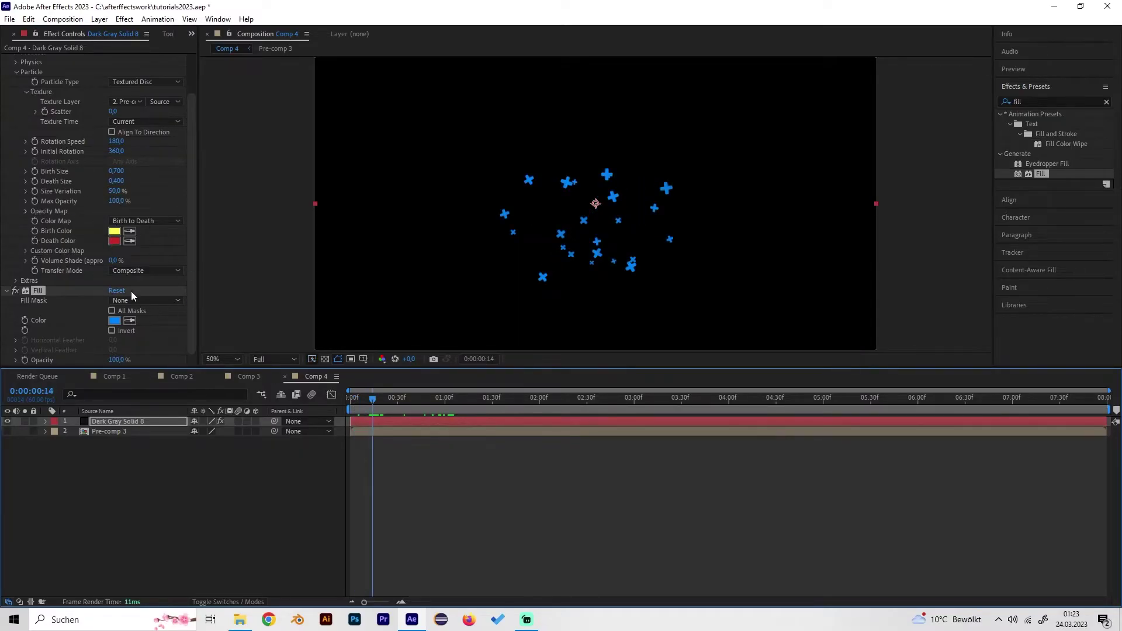
scroll(142, 264, up, 2)
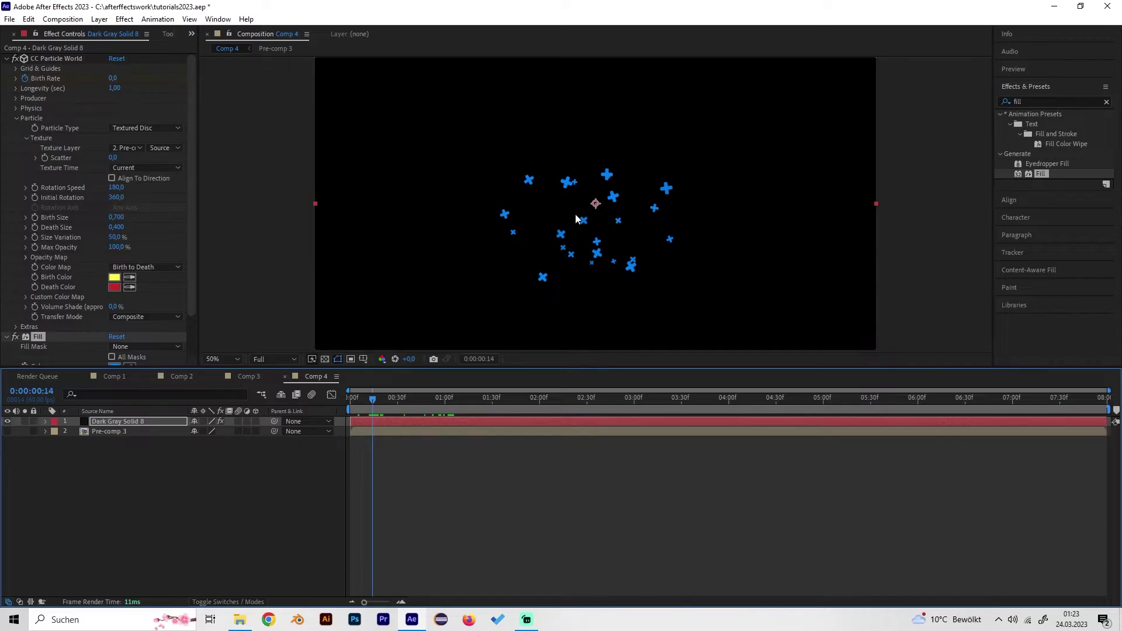
Set the particles' Physics Gravity to 0
drag(438, 400, 357, 399)
click(17, 108)
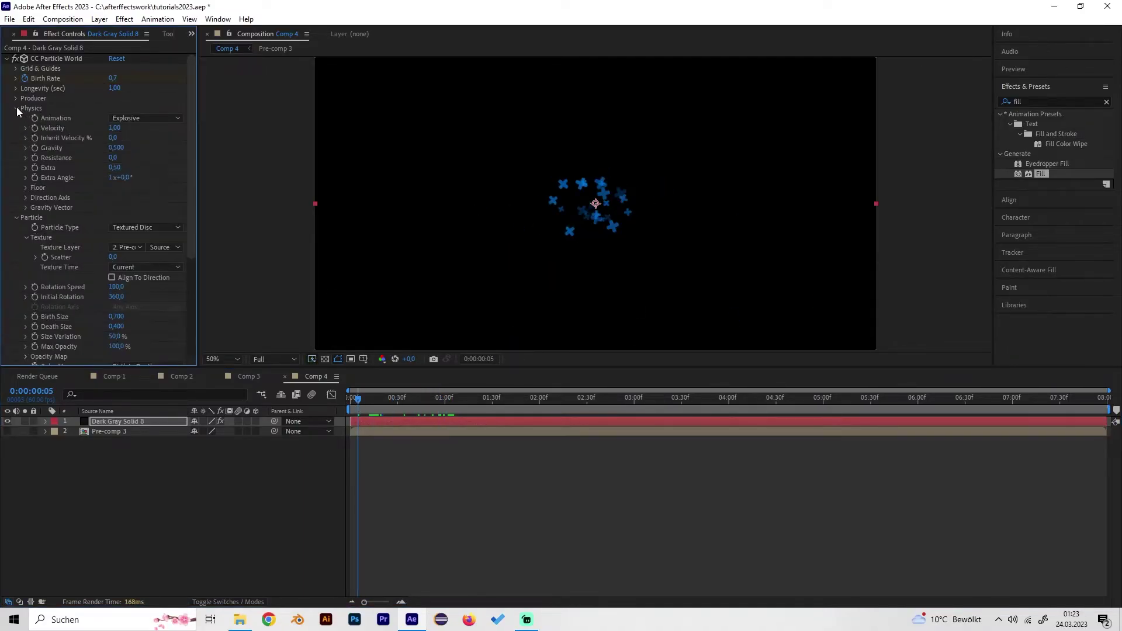
click(116, 147)
text(0)
key(Return)
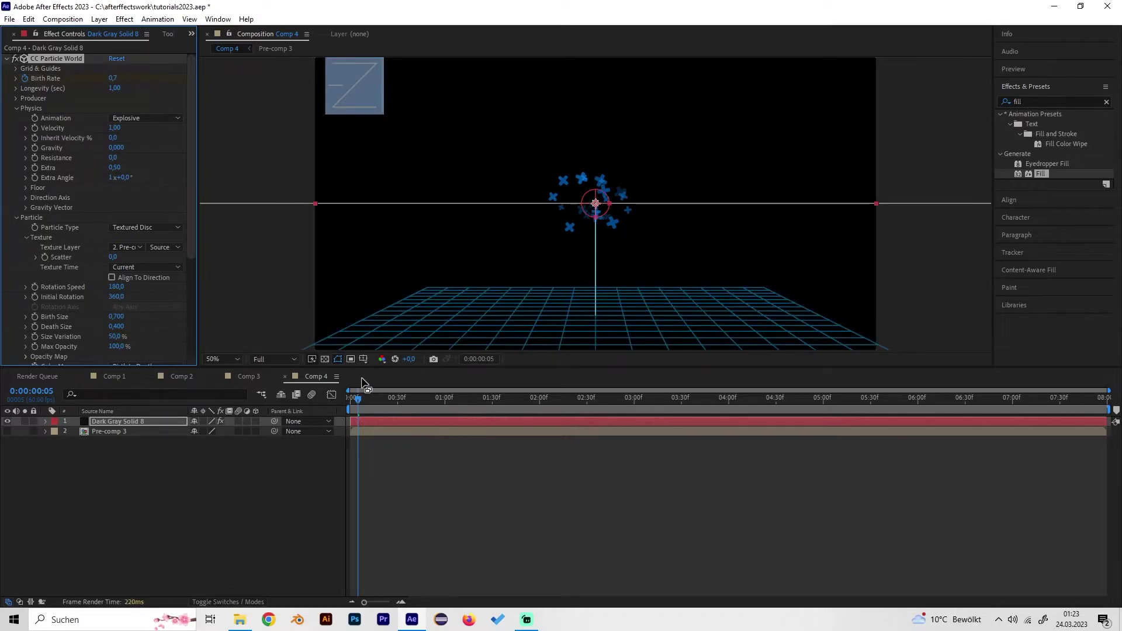
Preview the burst from the first frame, then view Comp 2's finished burst
click(337, 409)
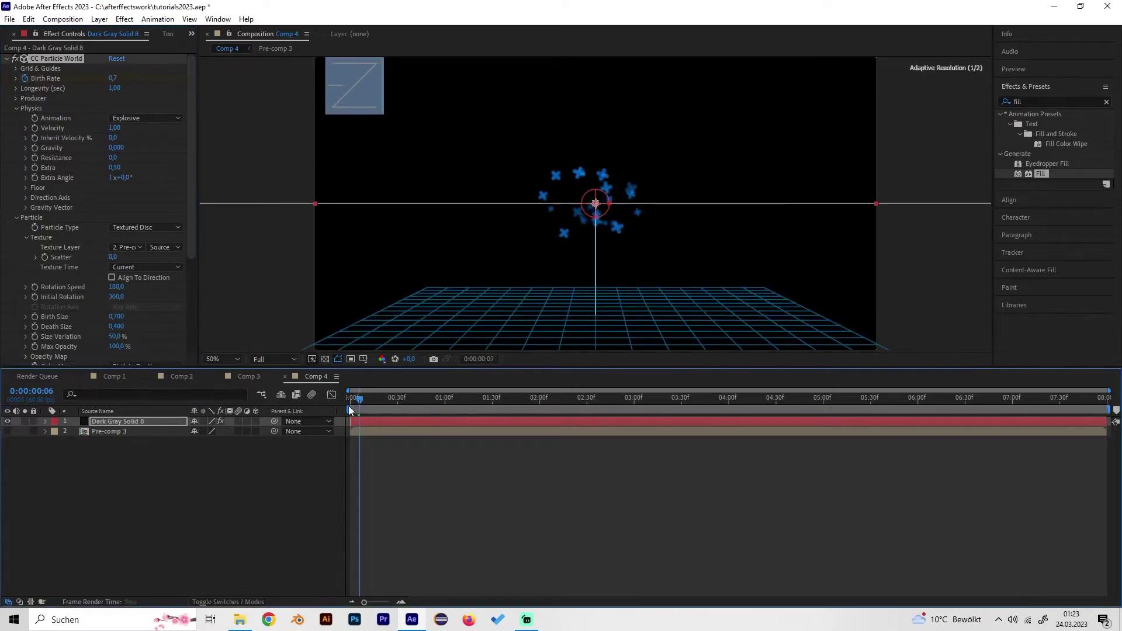
key(Home)
key(space)
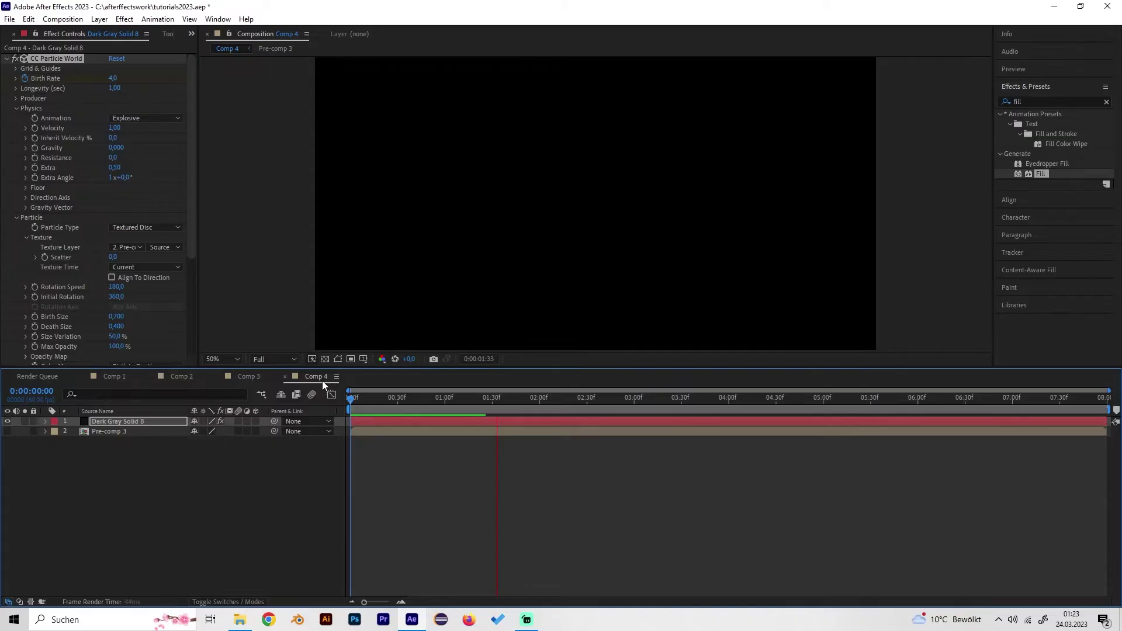
key(space)
drag(353, 399, 377, 401)
click(212, 480)
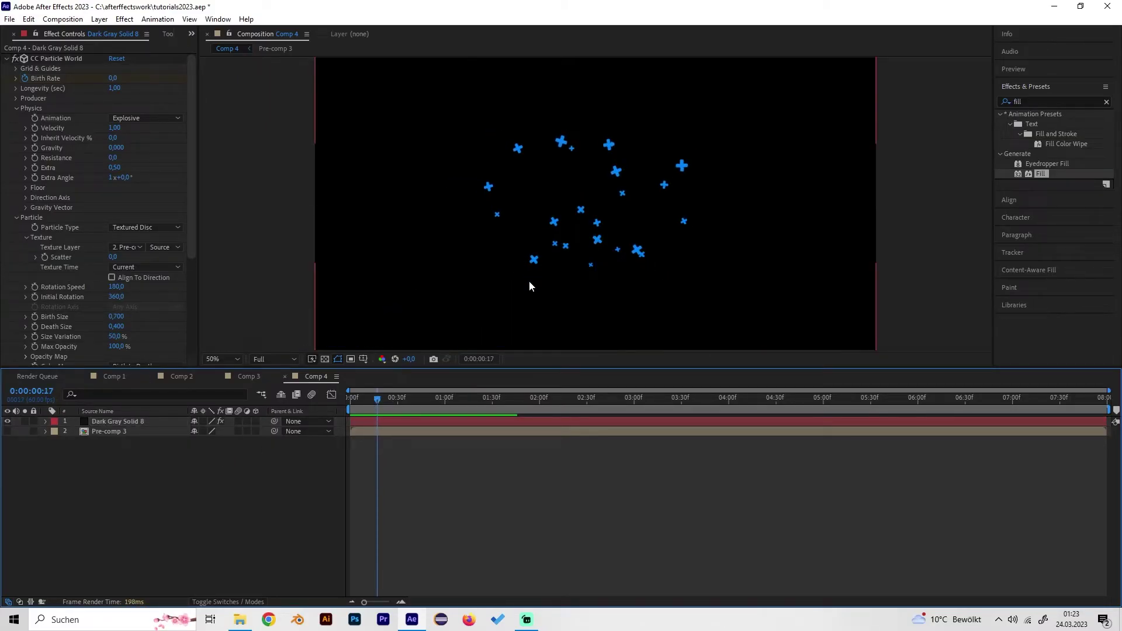
click(182, 377)
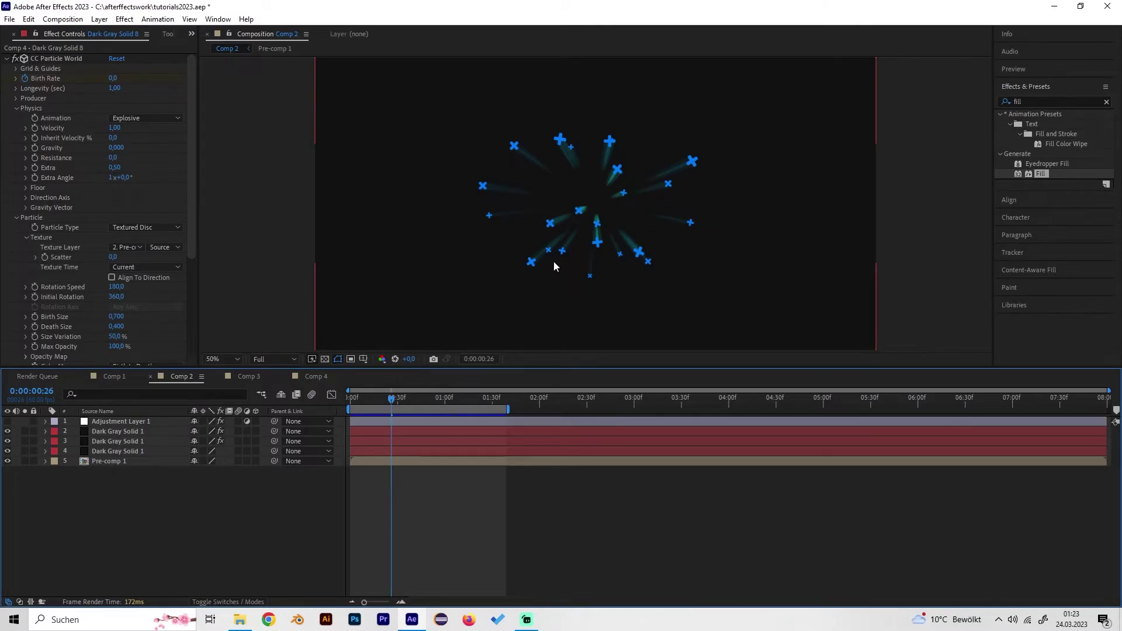
In Comp 4, duplicate the Dark Gray Solid 8 particle layer
click(318, 376)
click(124, 421)
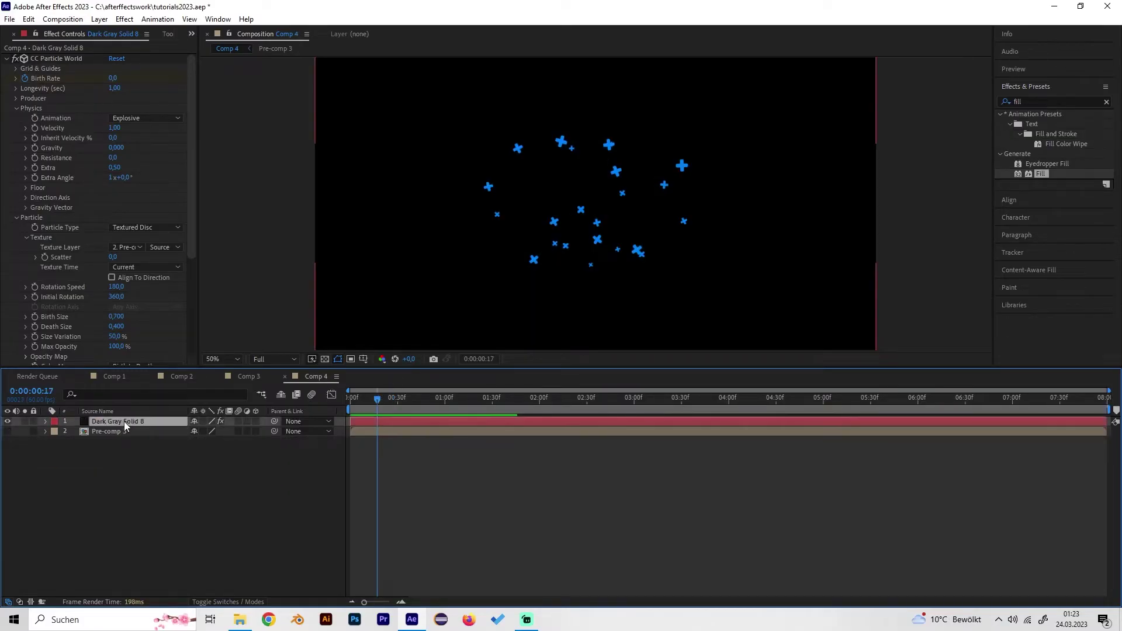
key(ctrl+d)
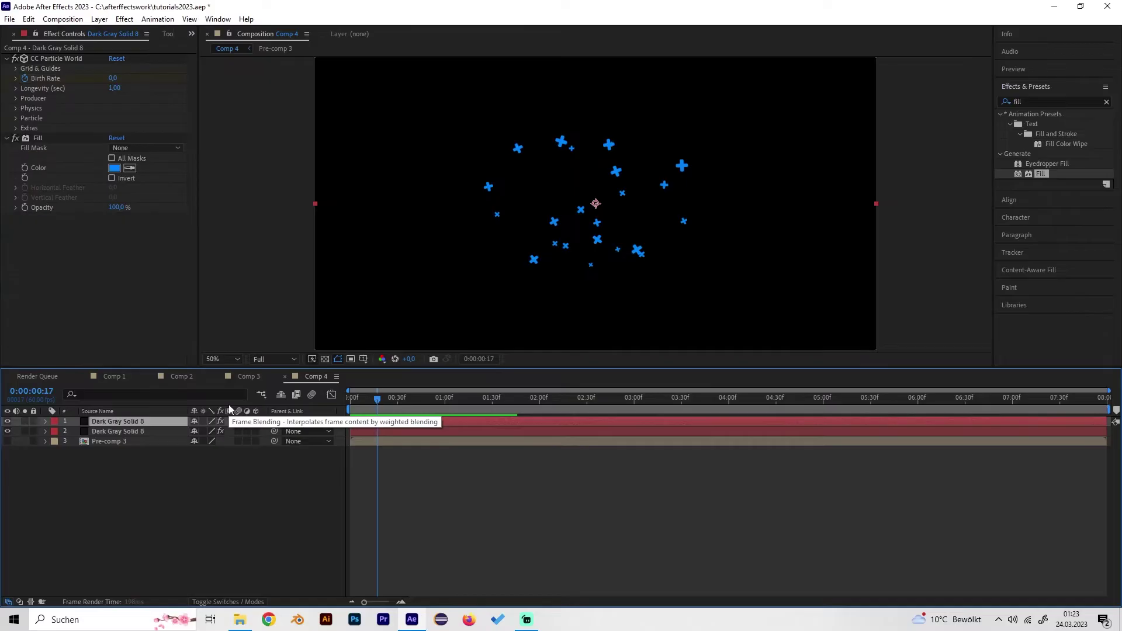
click(127, 431)
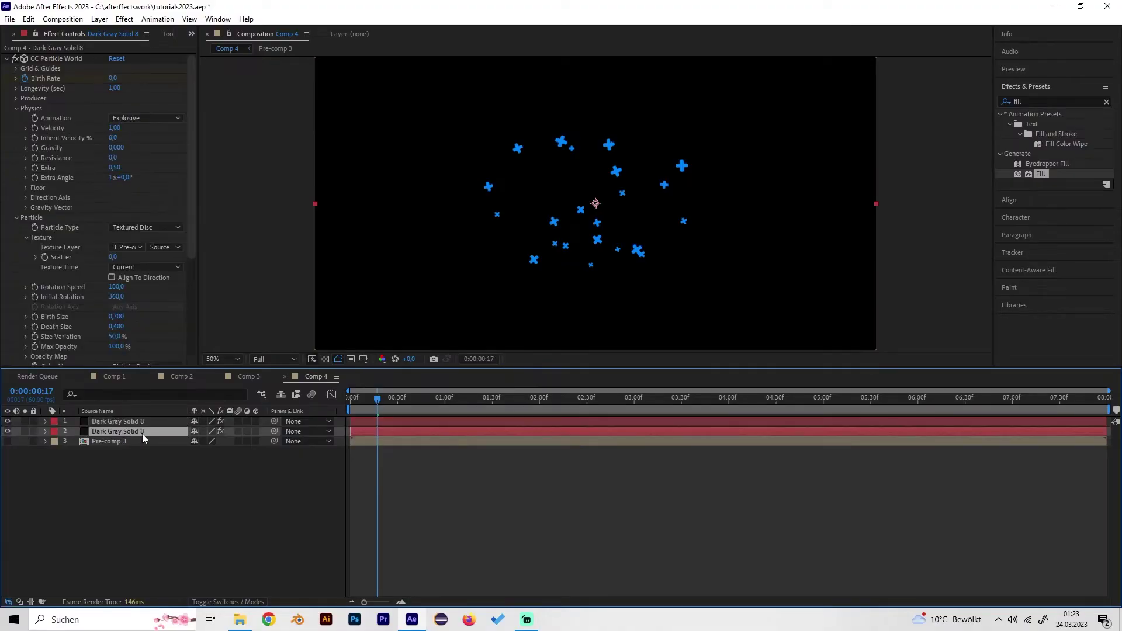
Apply CC Light Burst 2.5 to the copy with Ray Length -200
click(1064, 101)
text(ligh)
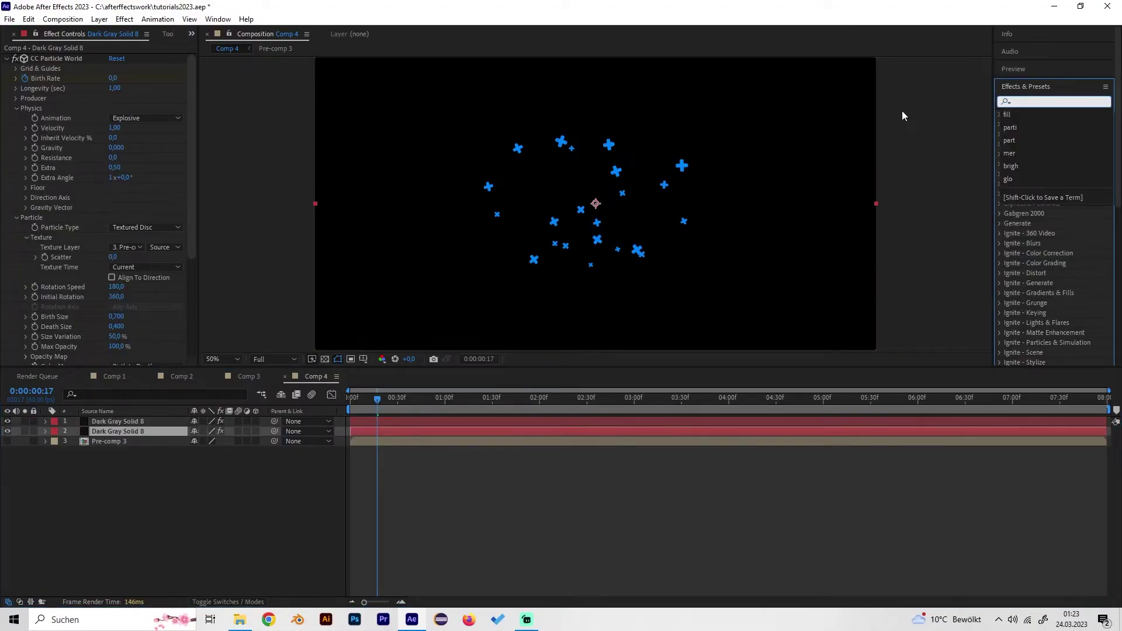
text(t bu)
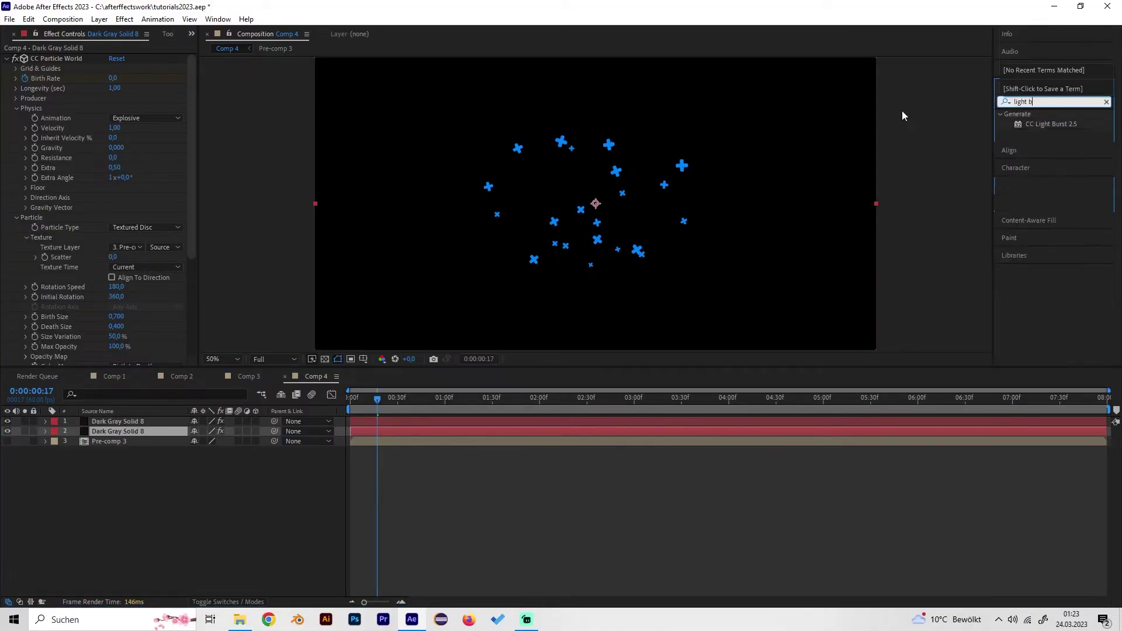
double_click(1053, 125)
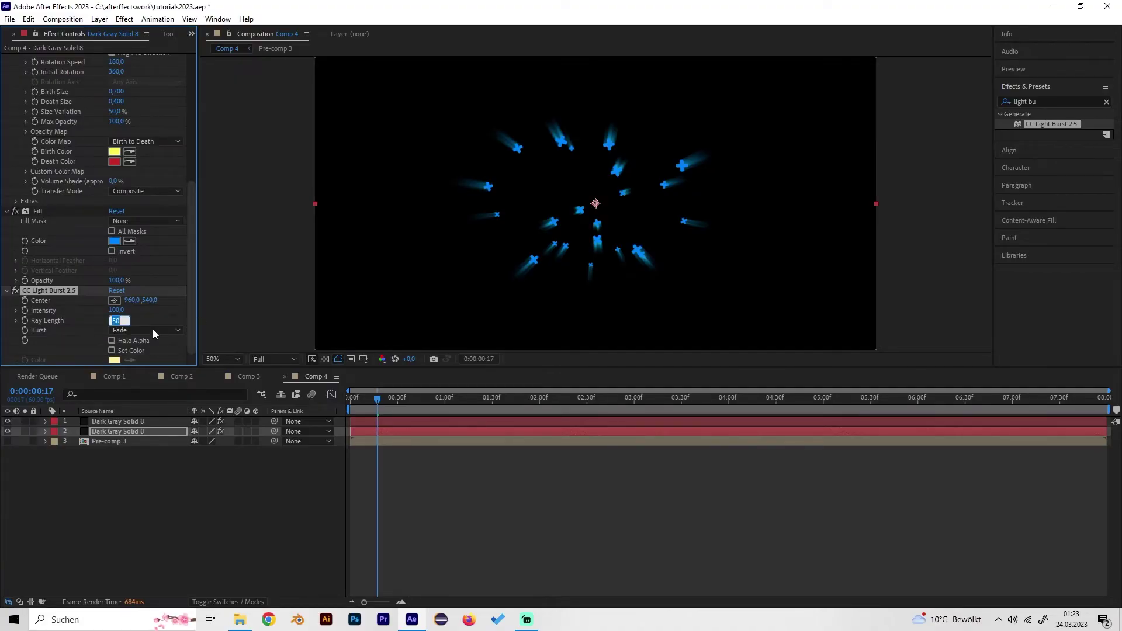
click(115, 320)
text(-100)
key(Return)
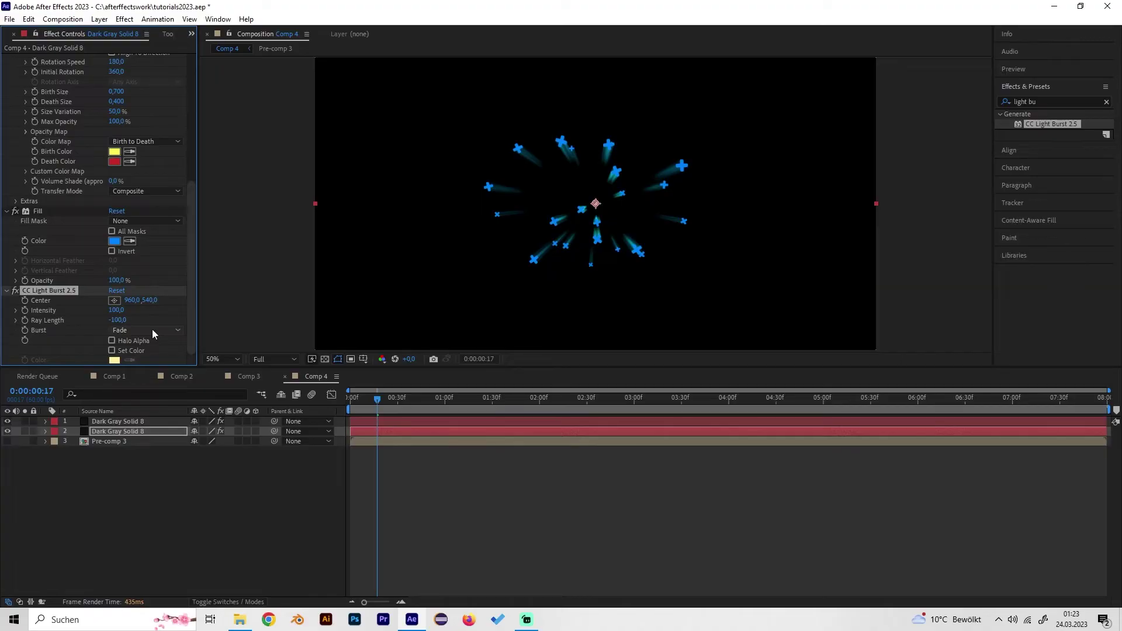
click(116, 320)
text(-200)
key(Return)
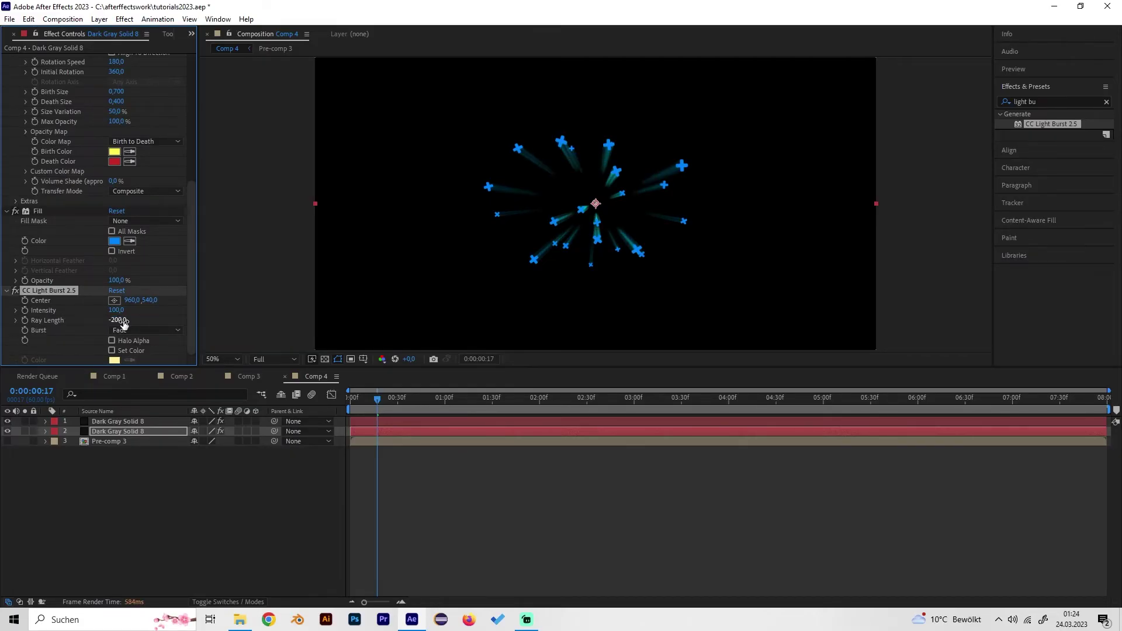
Preview the streaked particle burst at 100% and 50% zoom
key(/)
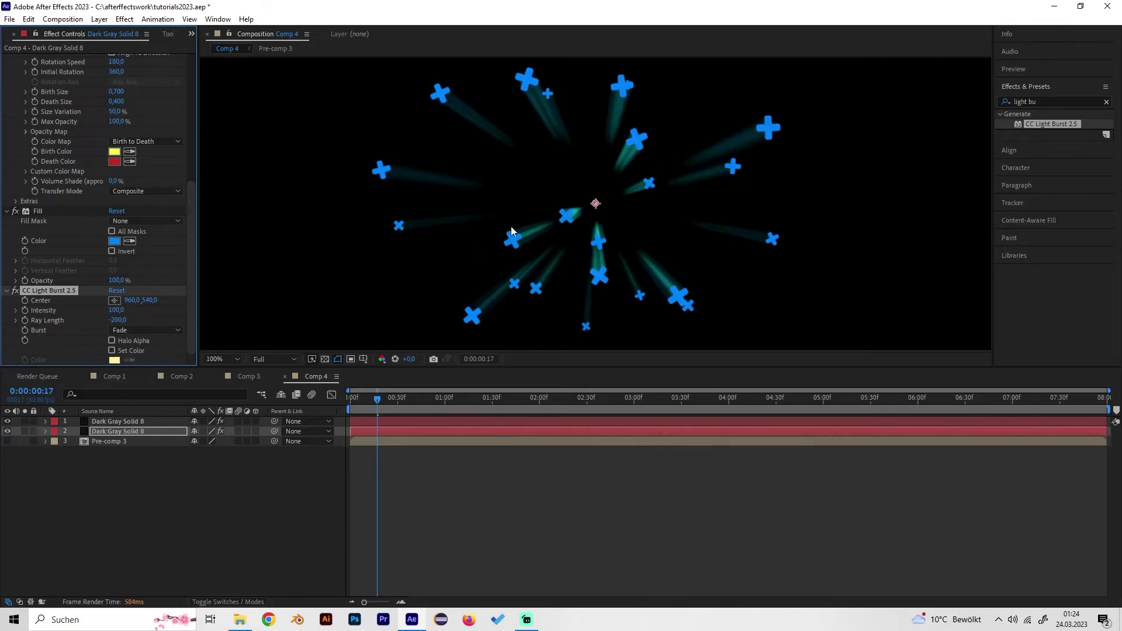
drag(377, 407, 434, 402)
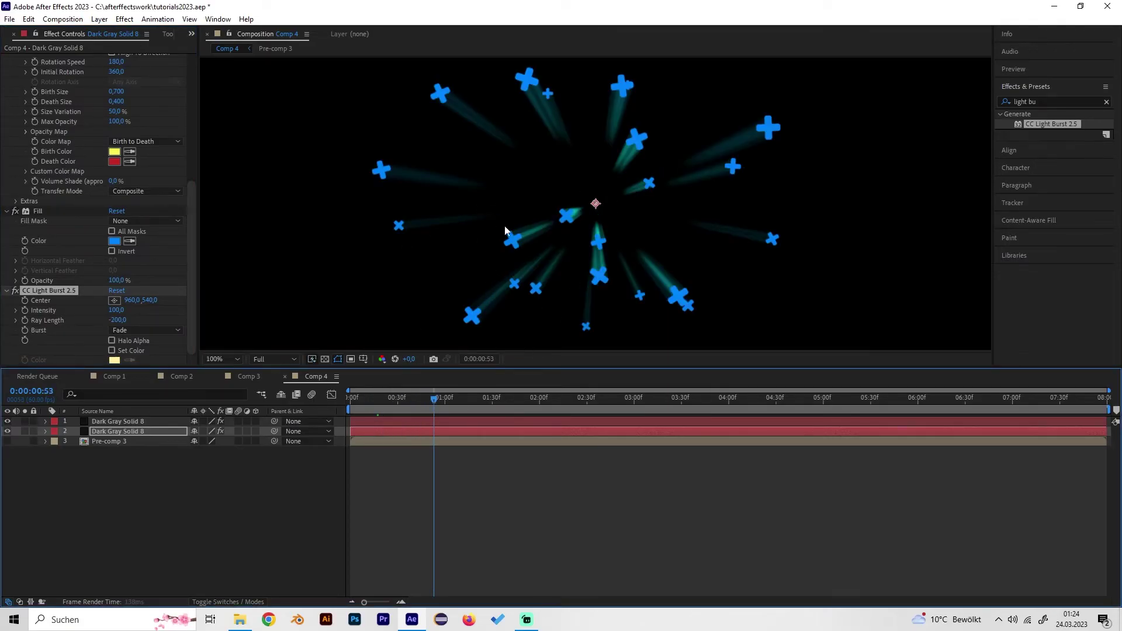
key(comma)
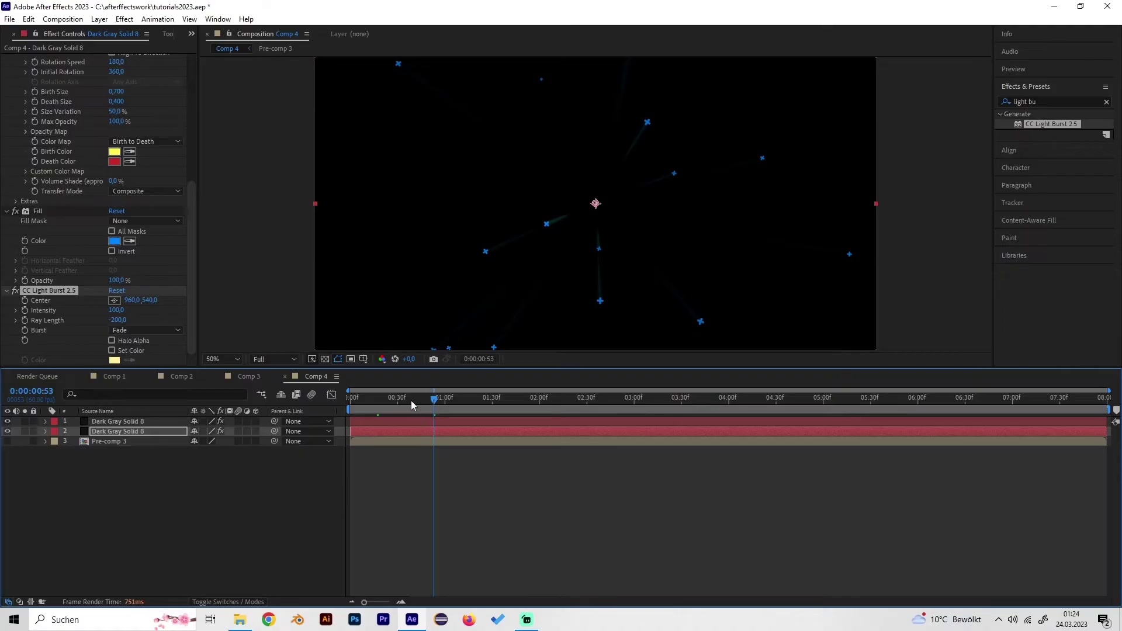
drag(412, 401, 354, 398)
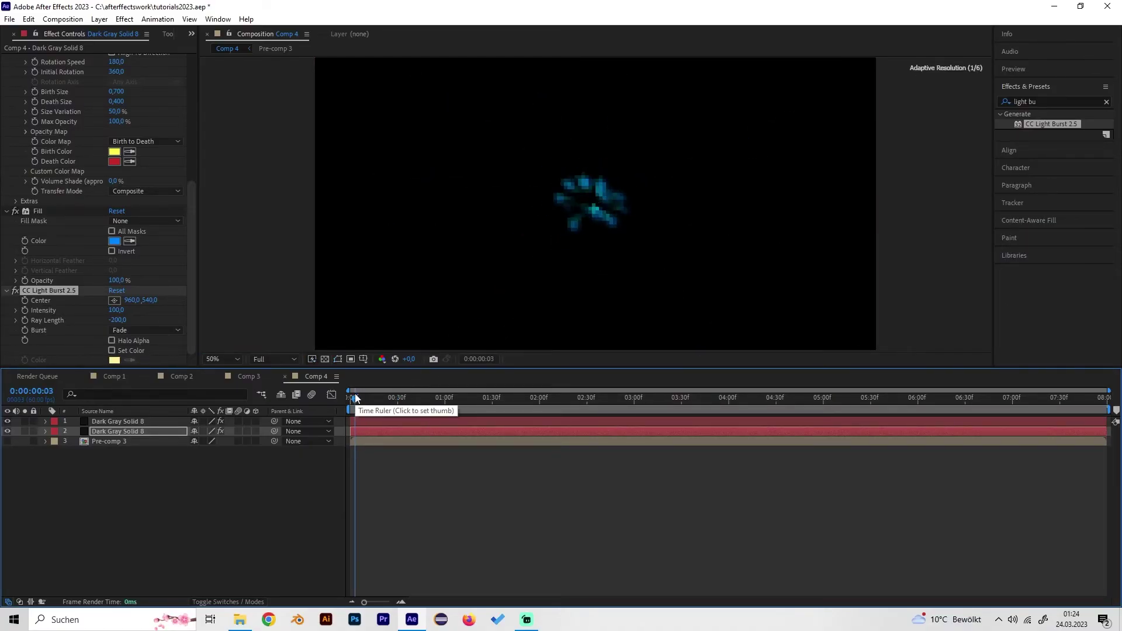
key(space)
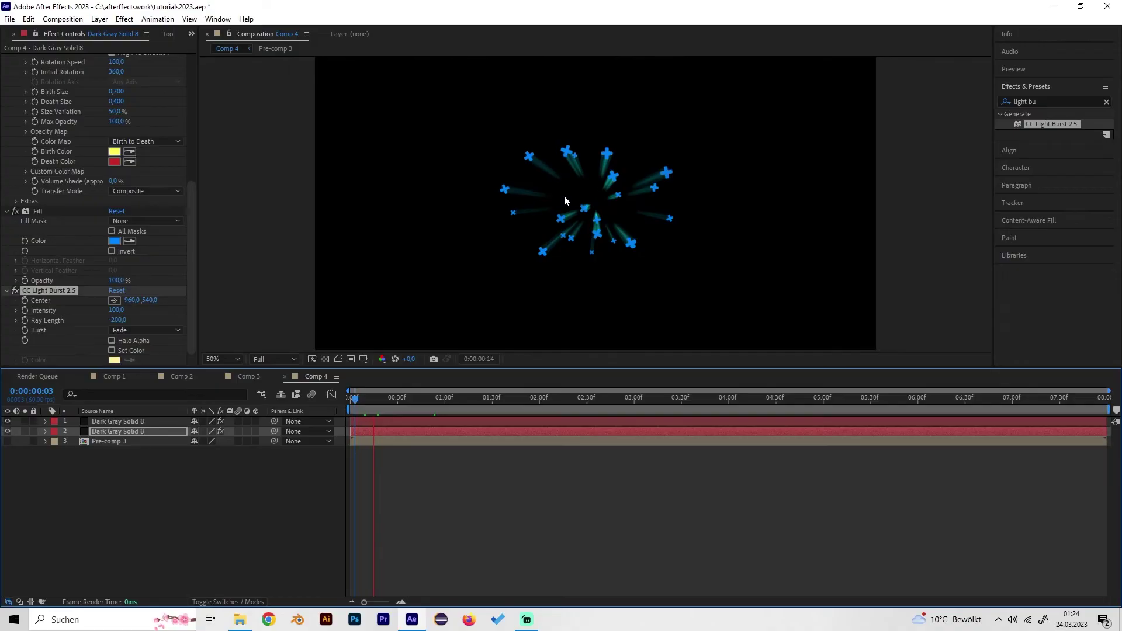
key(space)
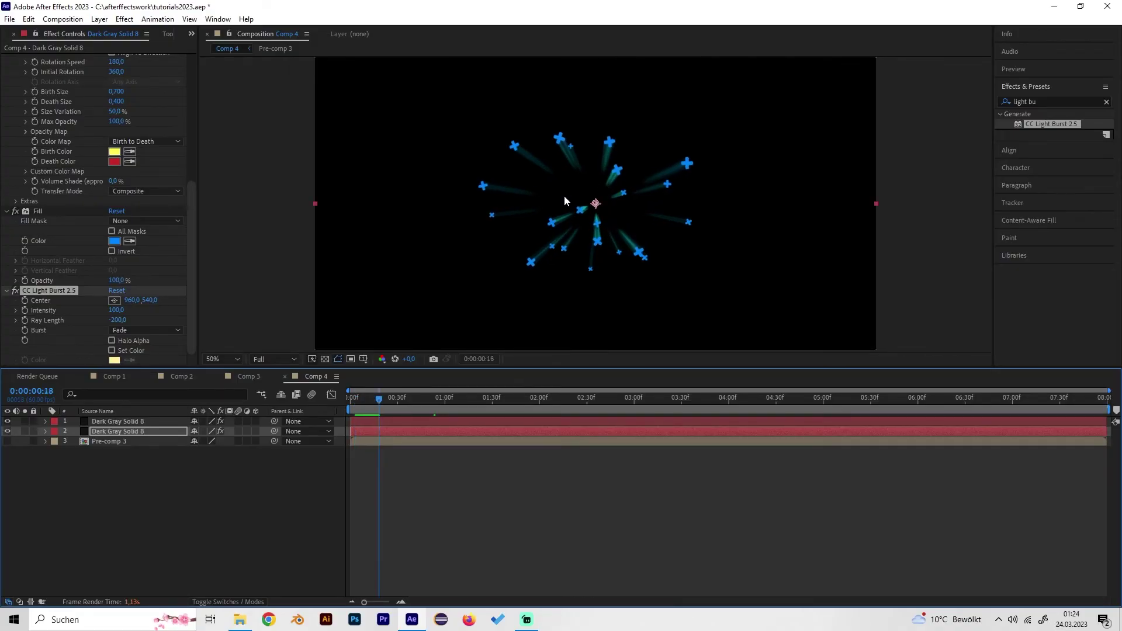
Add a new adjustment layer above the particles and apply the Glow effect to it
right_click(227, 478)
mouse_move(251, 349)
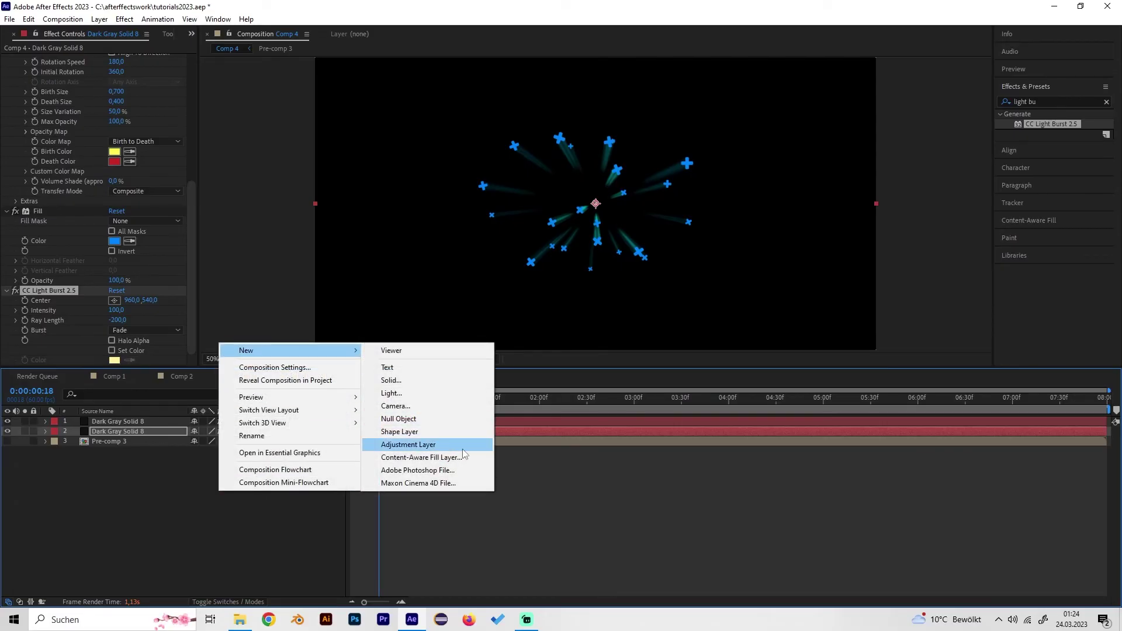
click(401, 445)
click(998, 103)
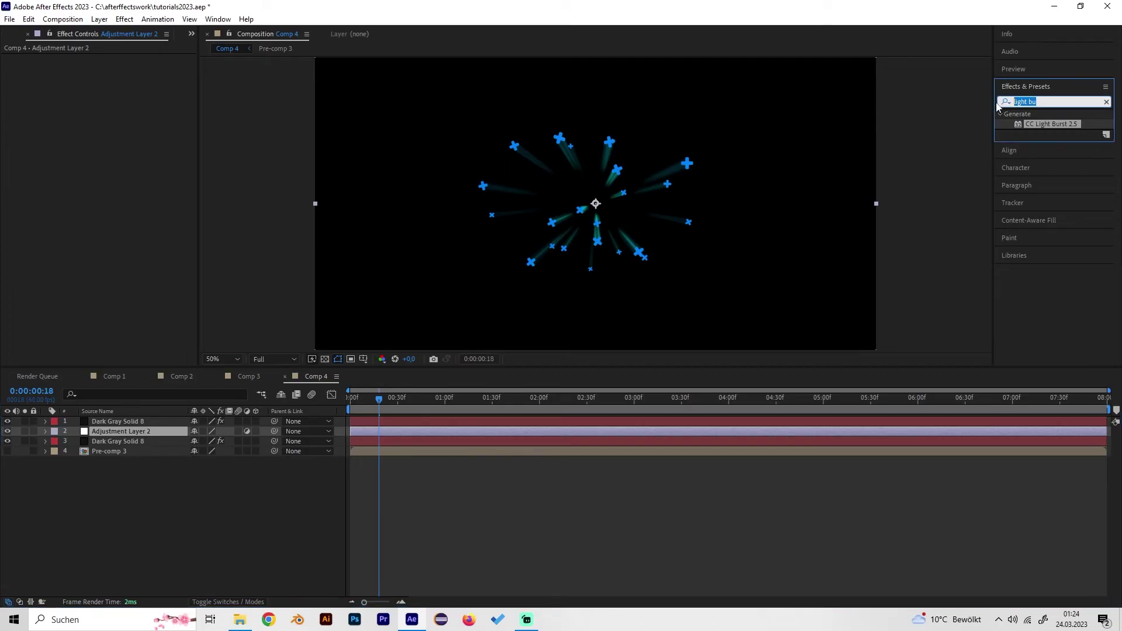
text(glow)
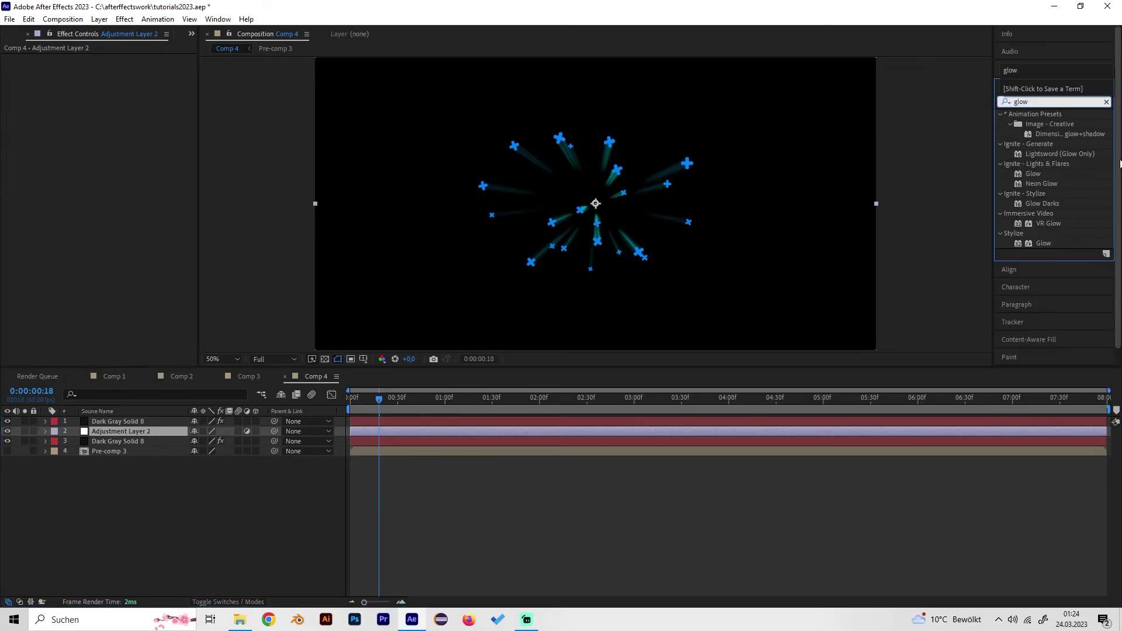
drag(1050, 244, 124, 418)
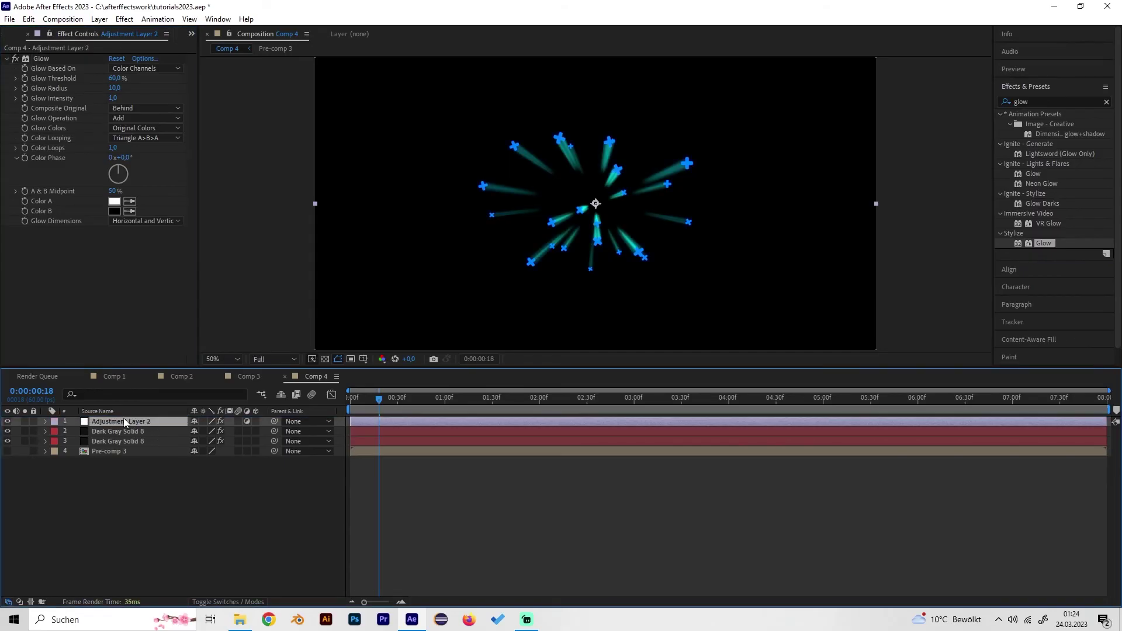
Keep the Glow on original colours and set its Glow Radius to 100
click(136, 126)
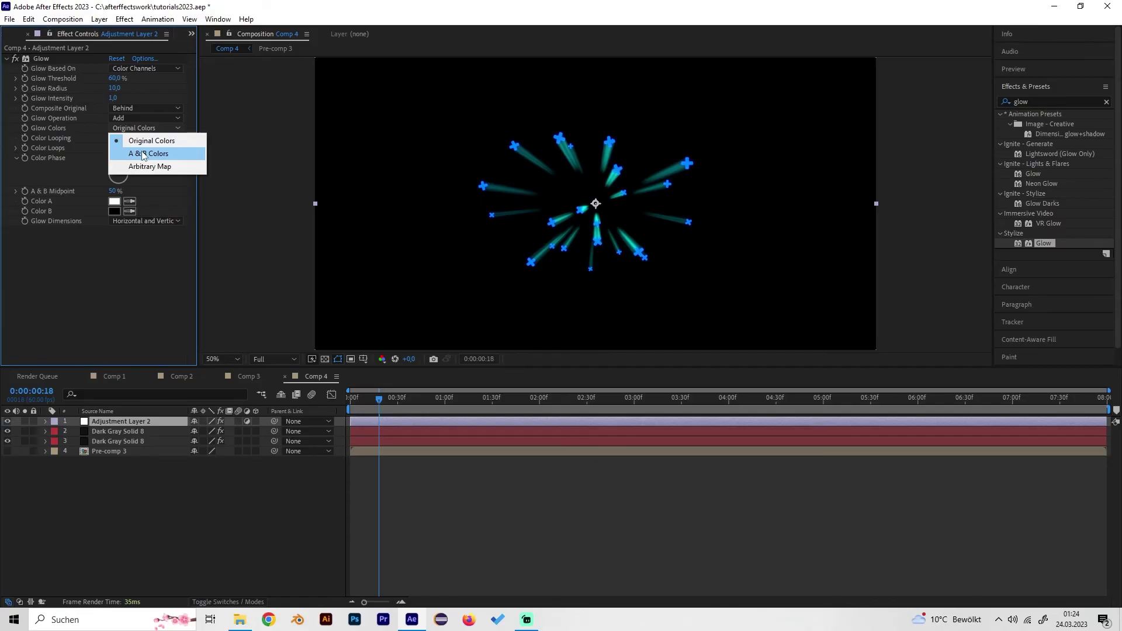
click(115, 88)
click(115, 89)
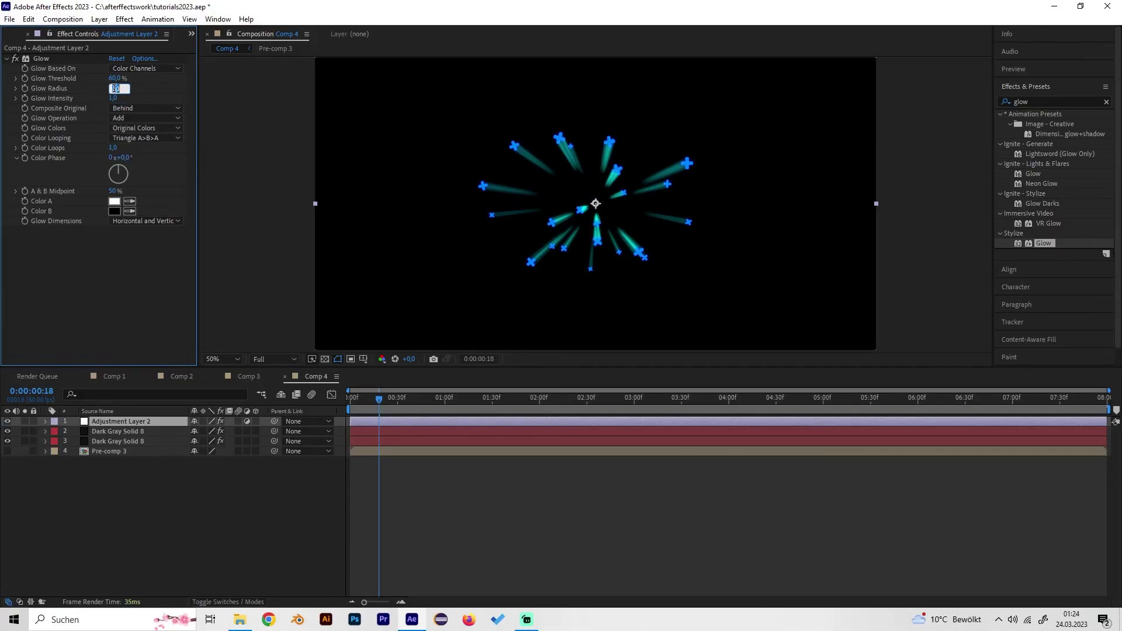
text(100)
key(Return)
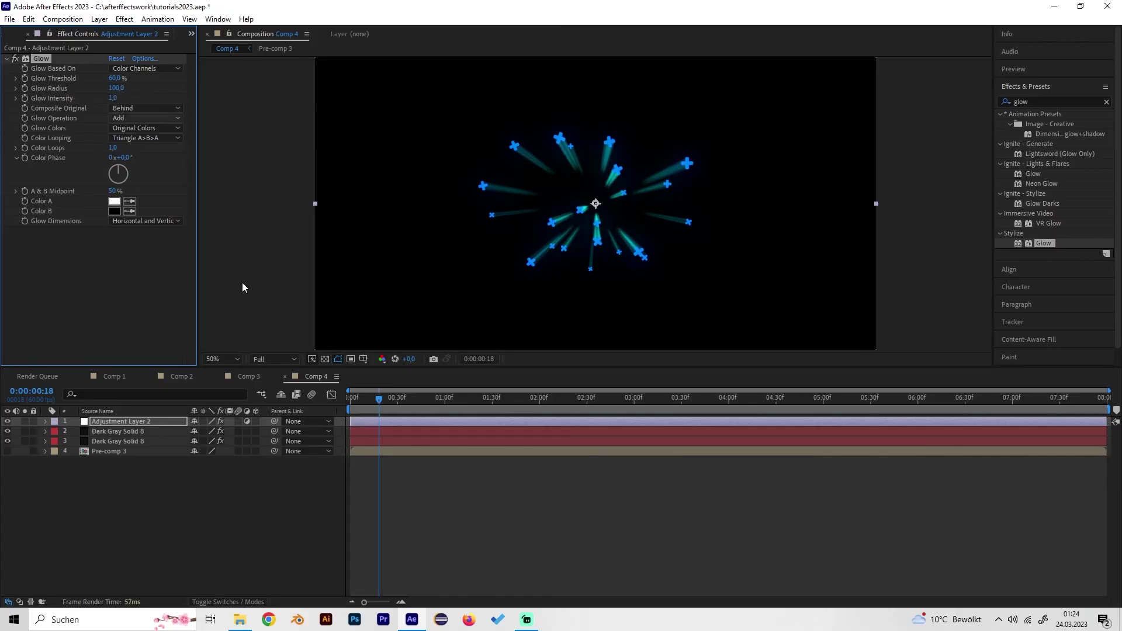
Scrub back near the start of the burst and preview the glowing blue crosses
click(465, 399)
drag(468, 401, 360, 393)
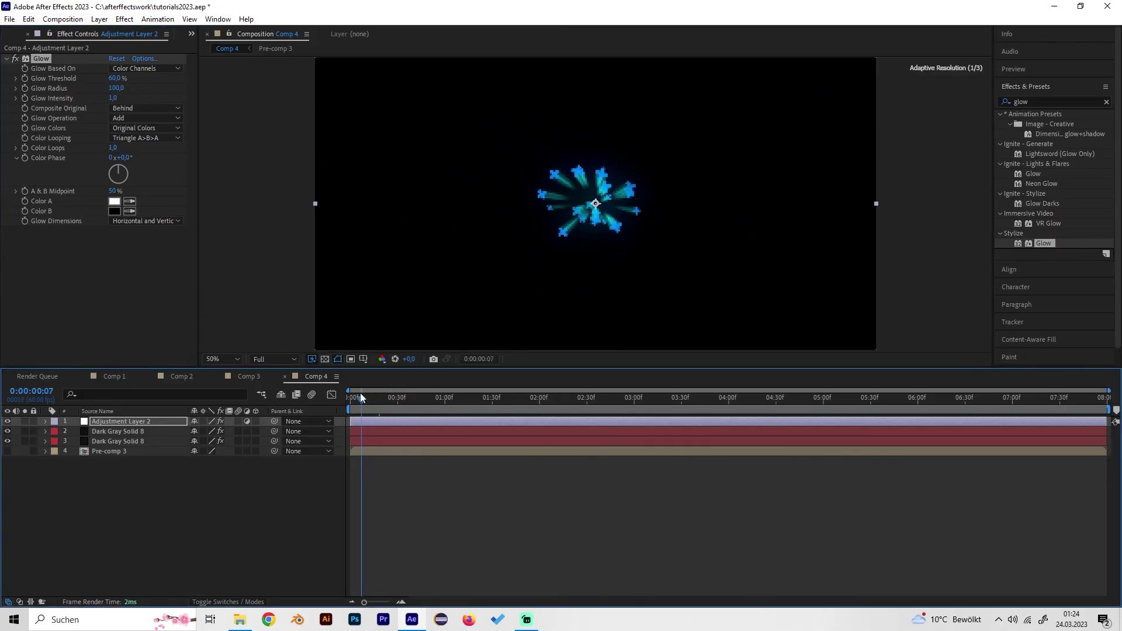
key(space)
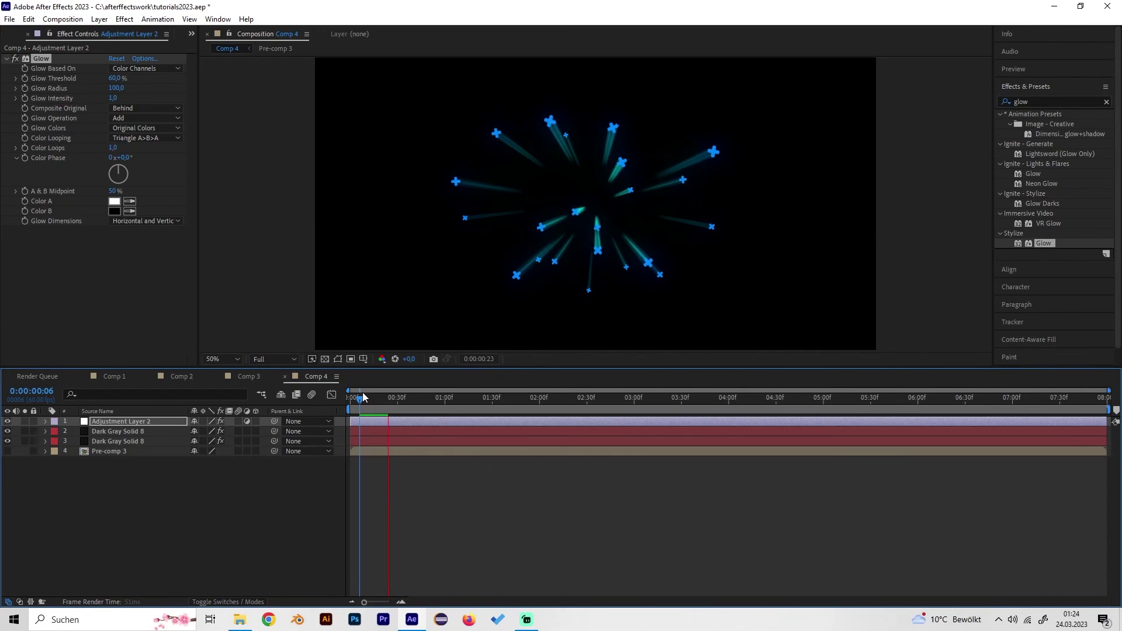
key(space)
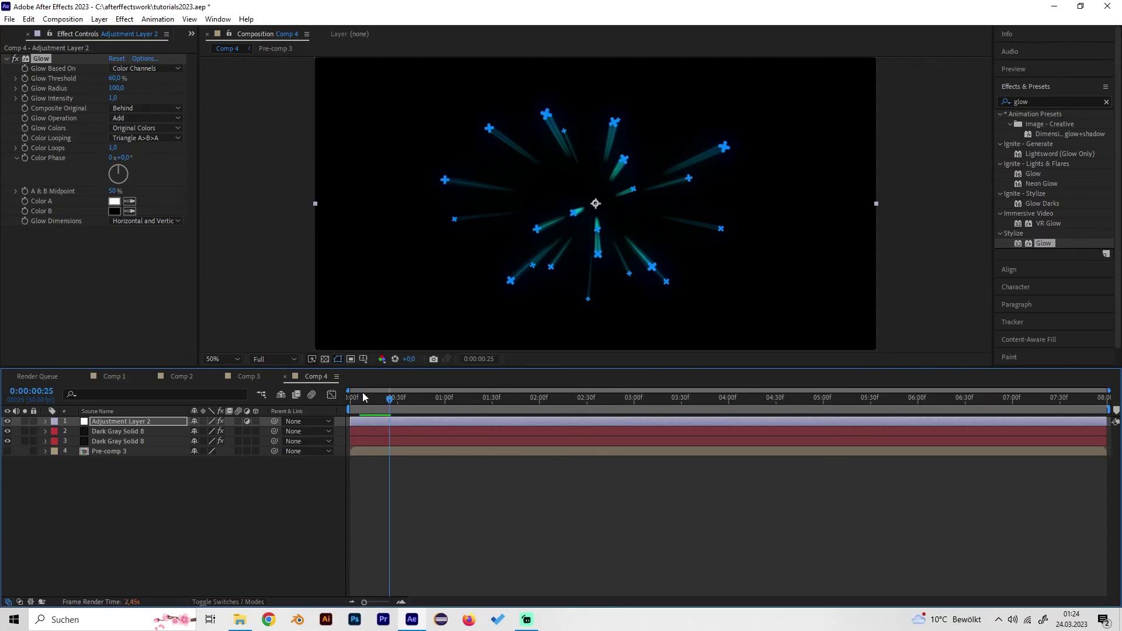